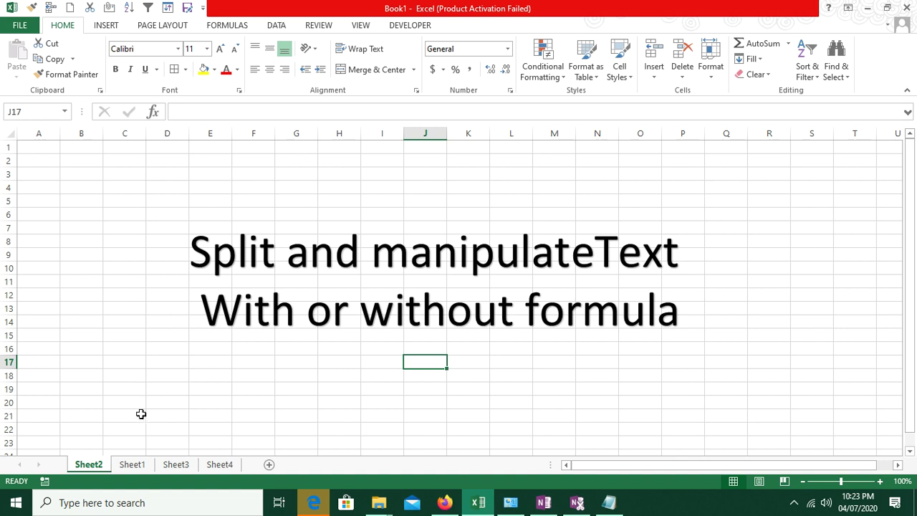
# - Open Sheet1 and look over the month names in B3:B14 and the empty cells beside JANUARY
pyautogui.click(132, 465)
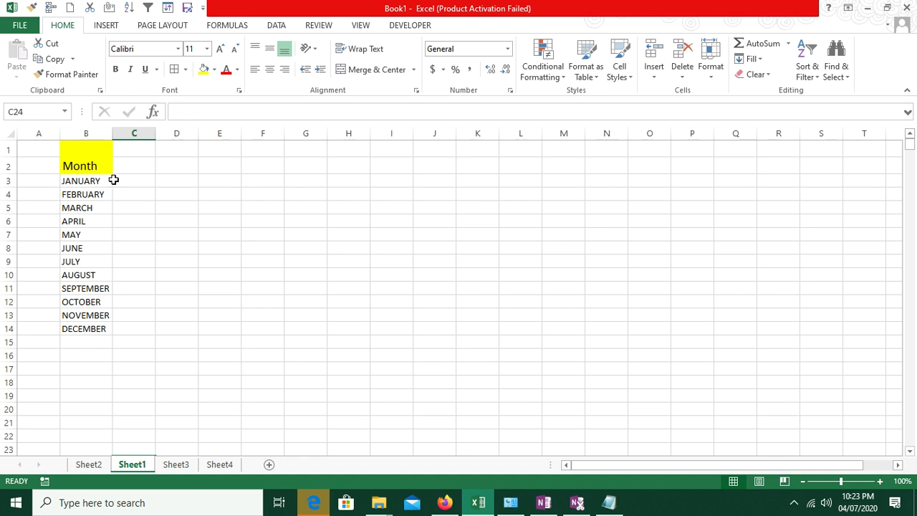
pyautogui.moveTo(96, 180); pyautogui.dragTo(103, 342)
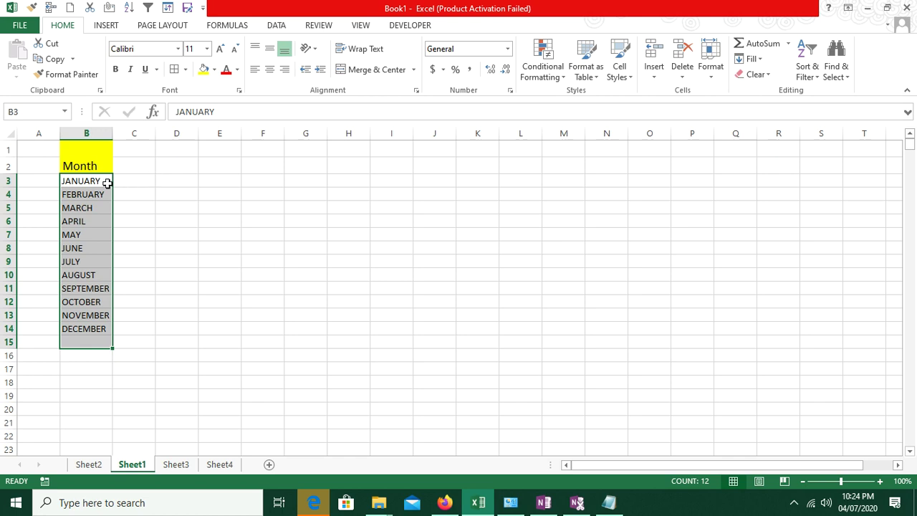
pyautogui.click(132, 182)
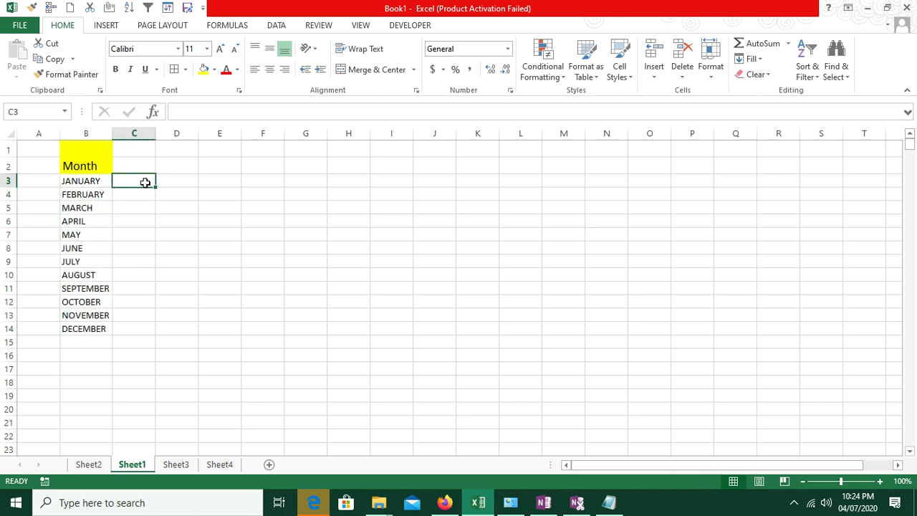
pyautogui.click(168, 182)
pyautogui.click(212, 185)
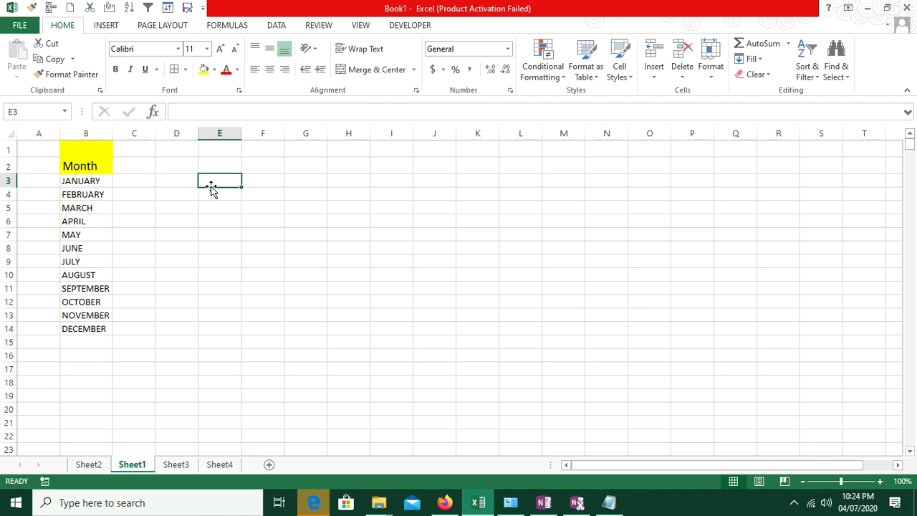
# - Enter the letters J, A, N and U into separate cells C3 to F3 beside JANUARY
pyautogui.click(152, 180)
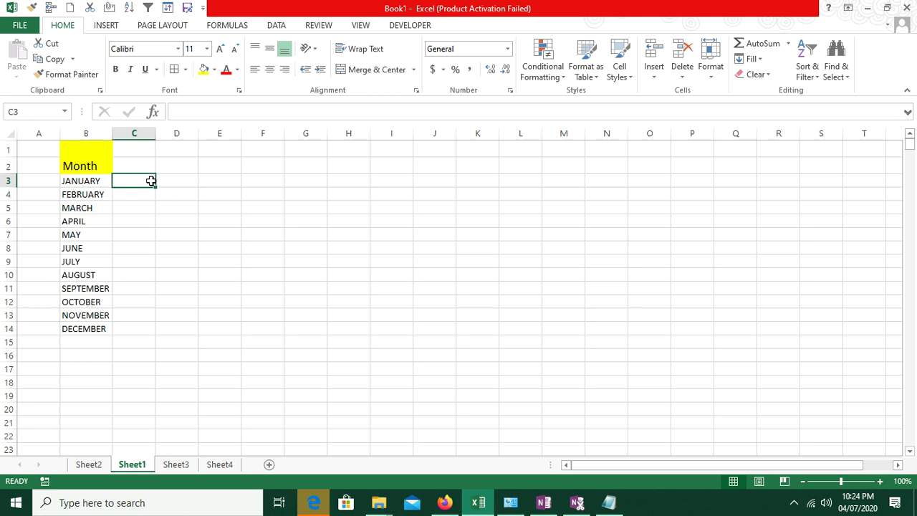
pyautogui.write('J')
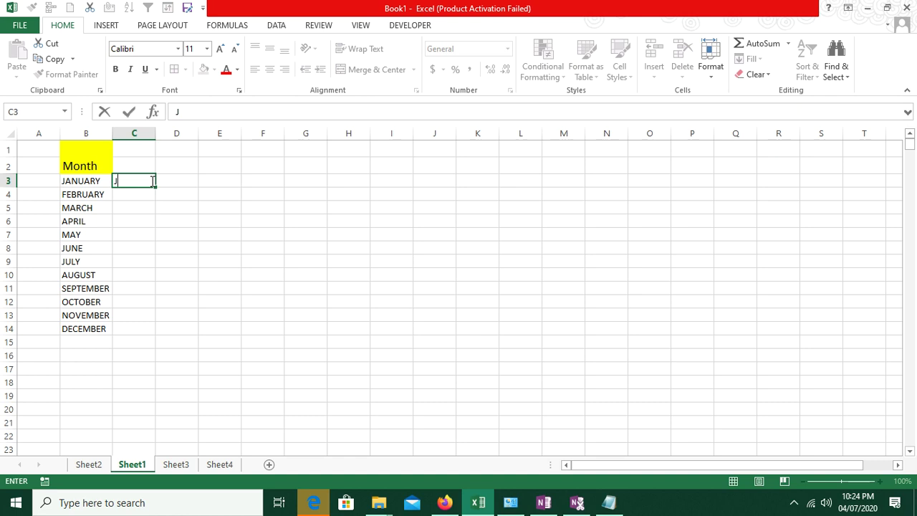
pyautogui.press('Tab')
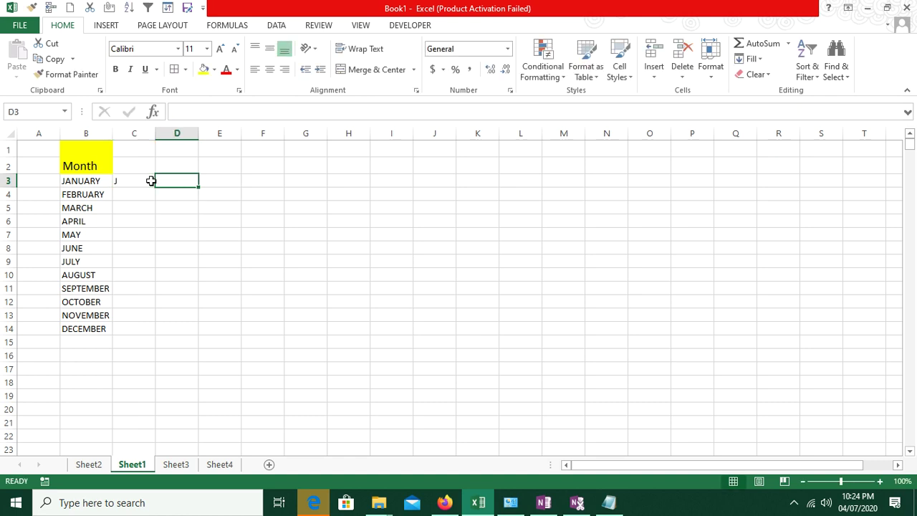
pyautogui.write('A')
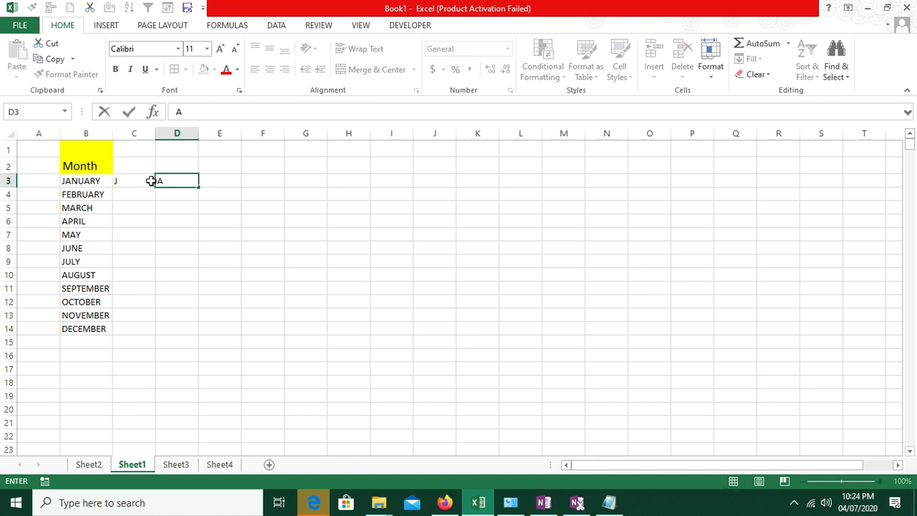
pyautogui.press('Tab')
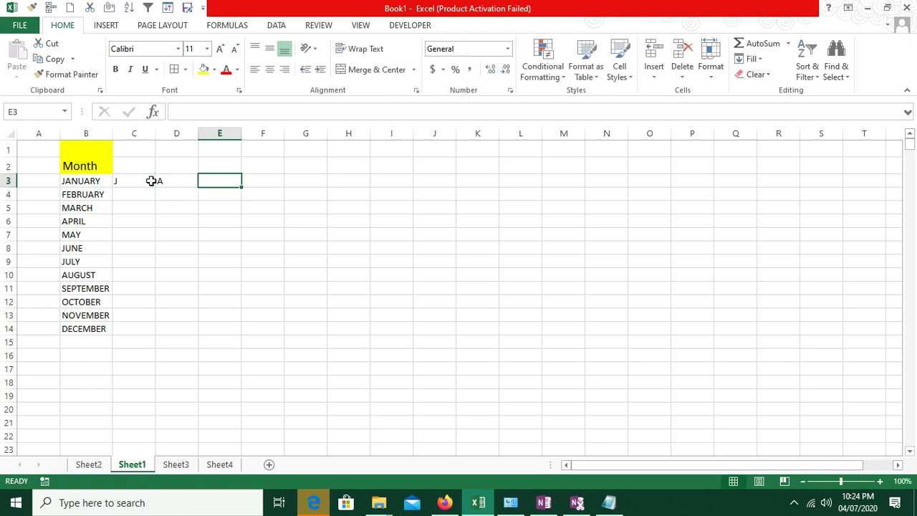
pyautogui.write('N')
pyautogui.press('Tab')
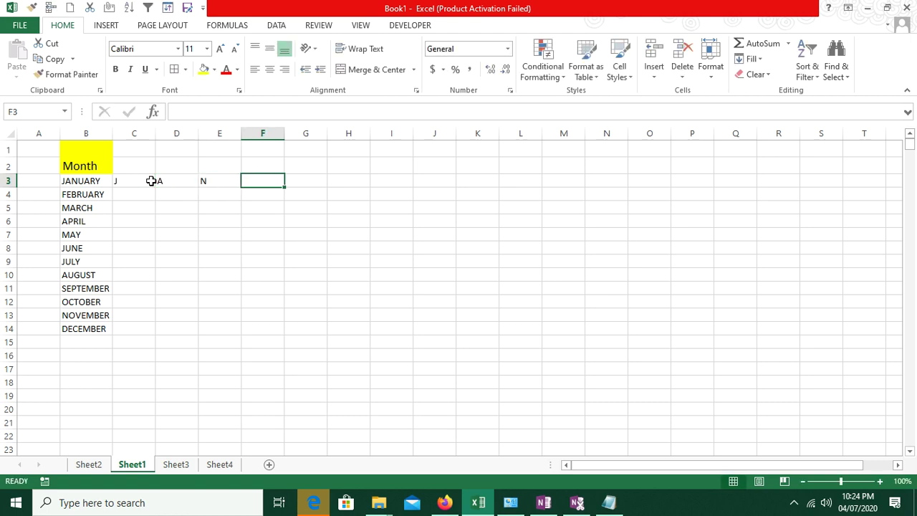
pyautogui.write('U')
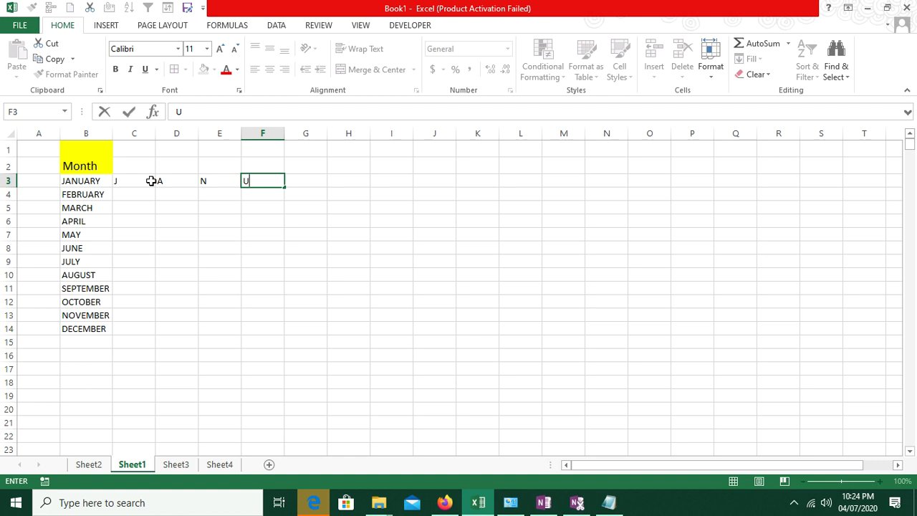
# - Clear the contents of C3:G14, removing the manually entered letters
pyautogui.moveTo(117, 194); pyautogui.dragTo(218, 195)
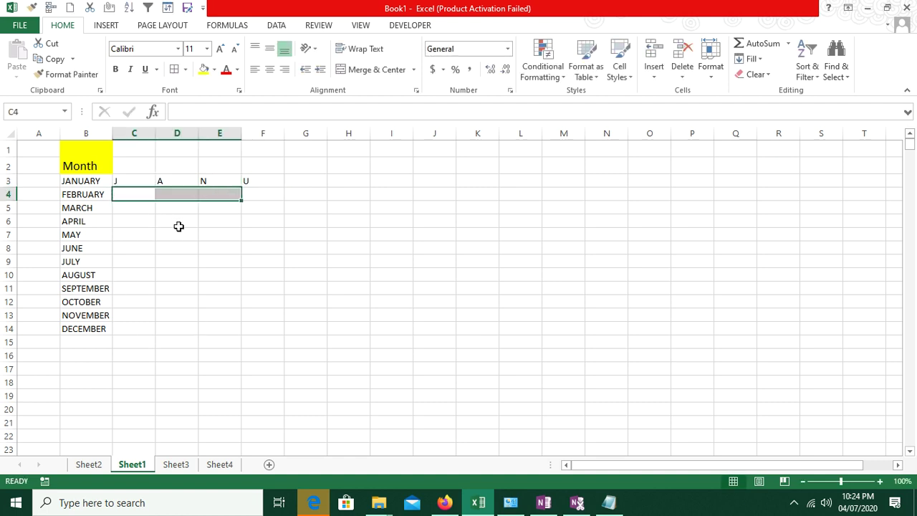
pyautogui.moveTo(135, 178); pyautogui.dragTo(316, 327)
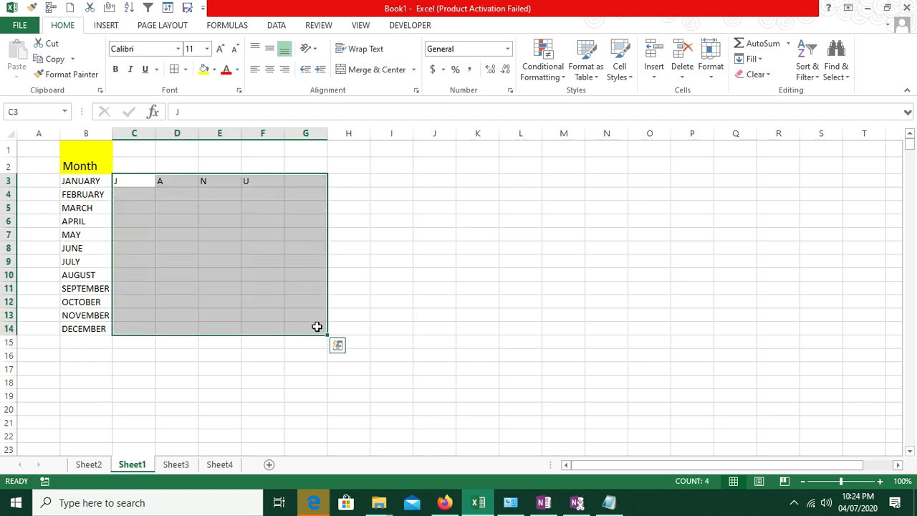
pyautogui.press('Delete')
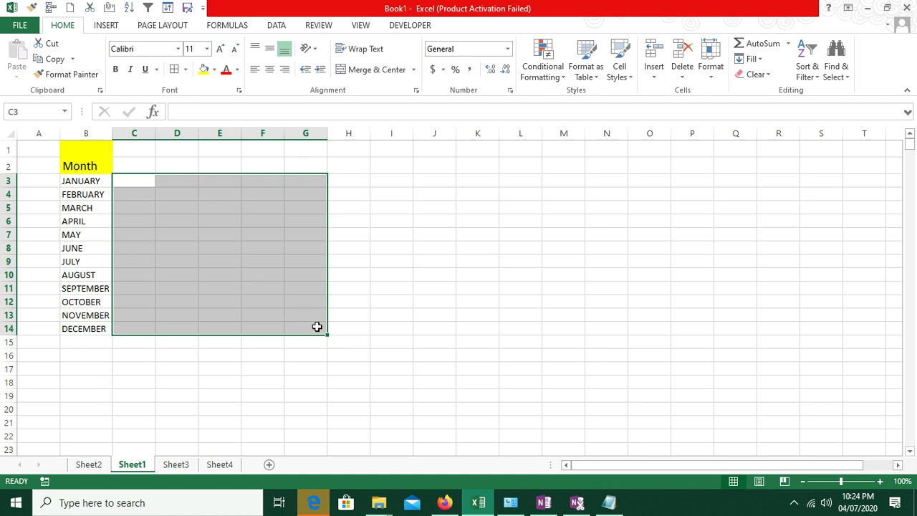
# - Enter the formula =COLUMN(A7) in cell K6
pyautogui.click(475, 225)
pyautogui.write('=')
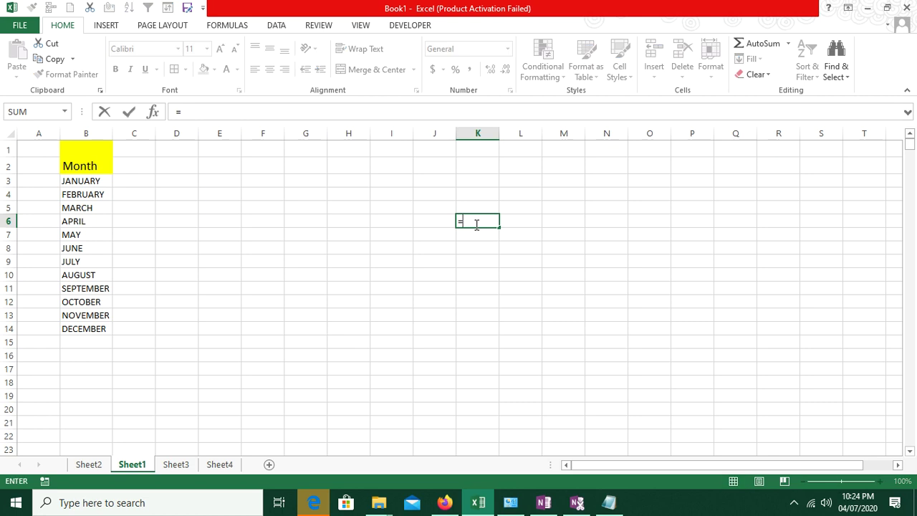
pyautogui.write('col')
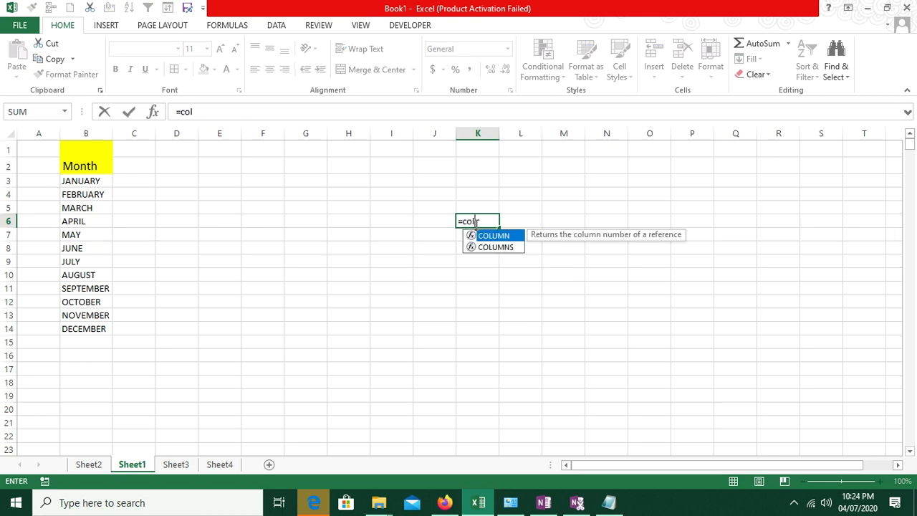
pyautogui.press('Tab')
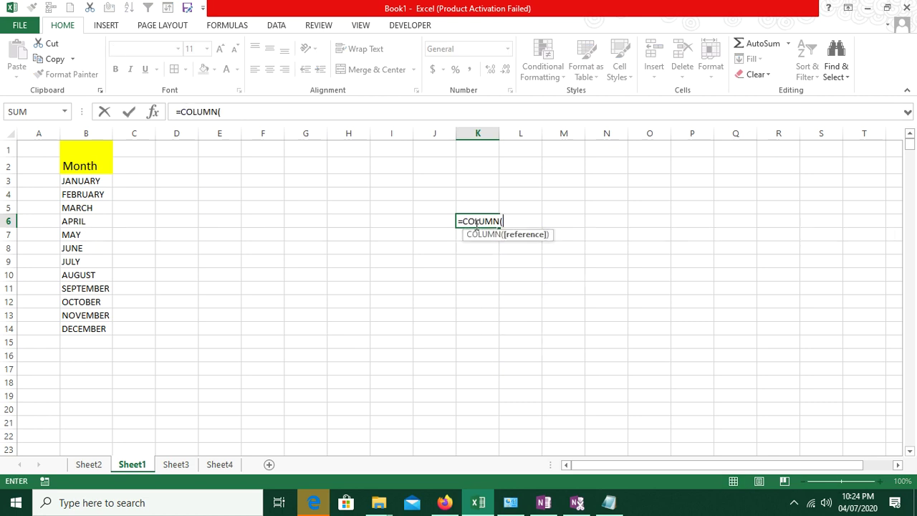
pyautogui.click(483, 148)
pyautogui.click(481, 179)
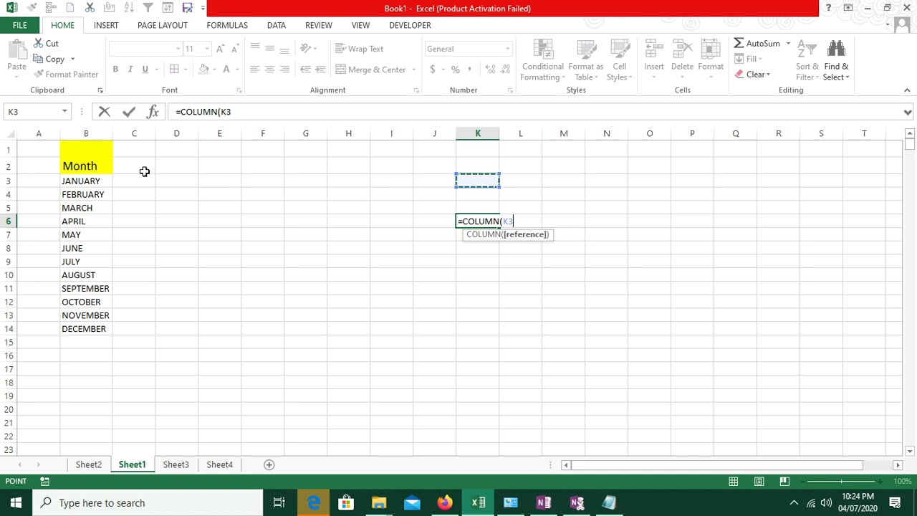
pyautogui.click(45, 234)
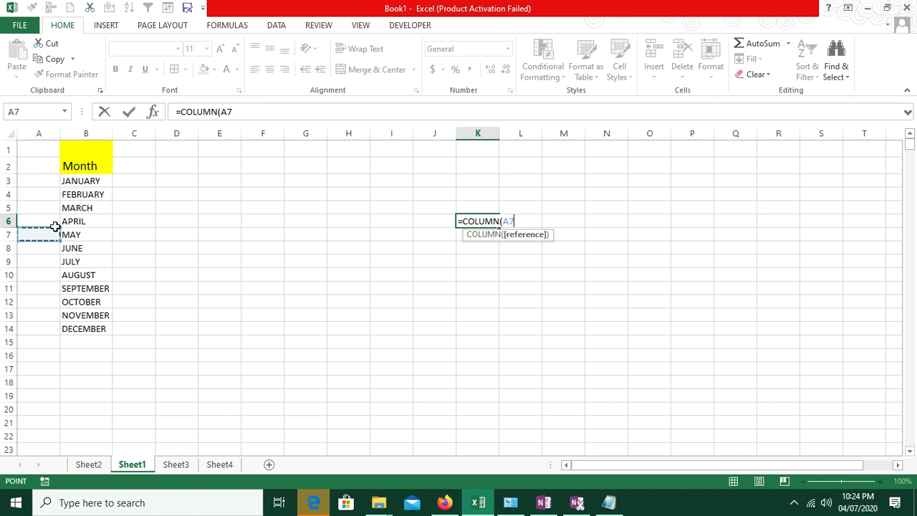
pyautogui.write(')')
pyautogui.press('Return')
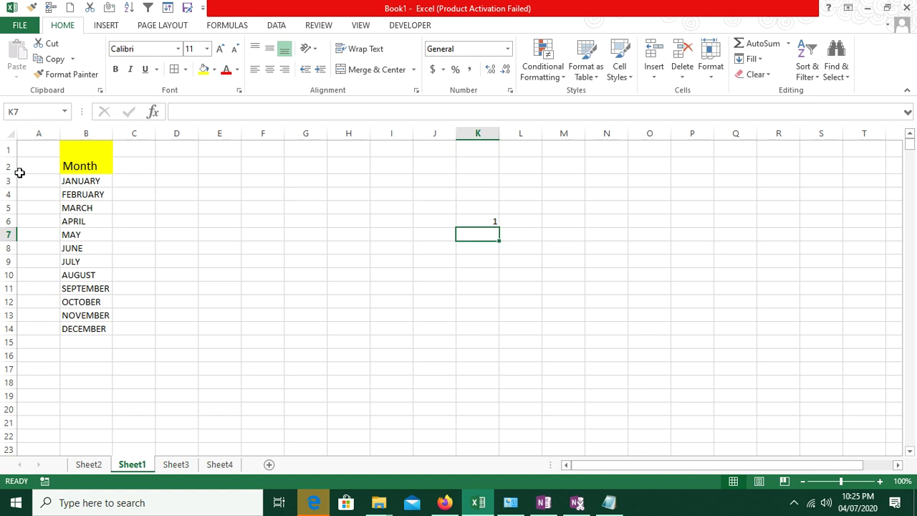
# - Fill the COLUMN formula from K6 across row 6 to S6
pyautogui.click(84, 236)
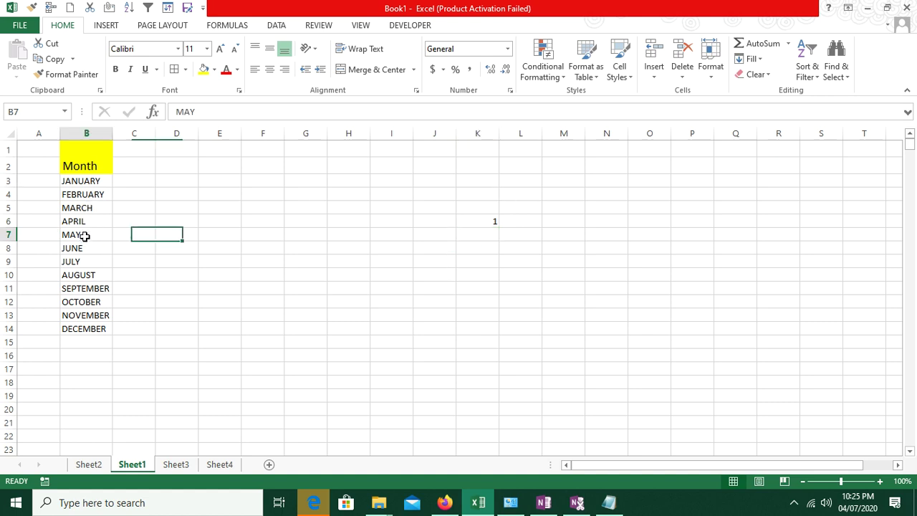
pyautogui.click(461, 218)
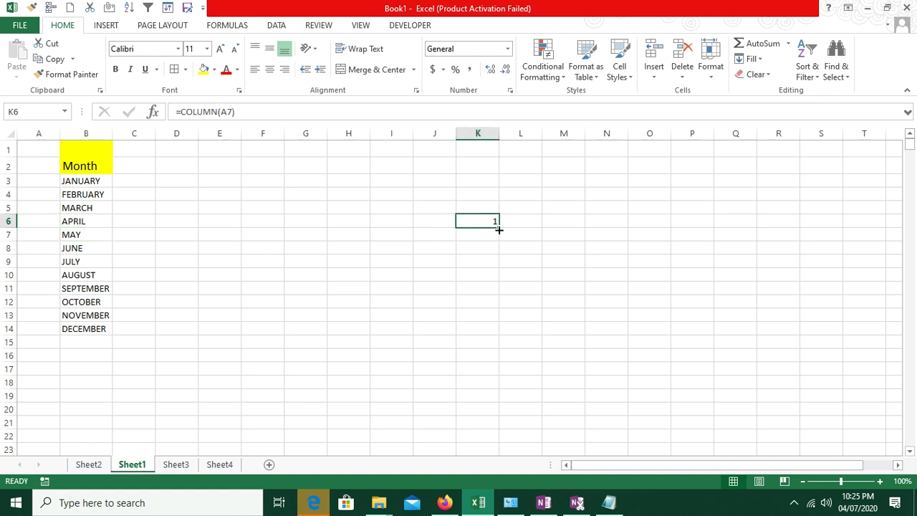
pyautogui.moveTo(498, 229); pyautogui.dragTo(848, 278)
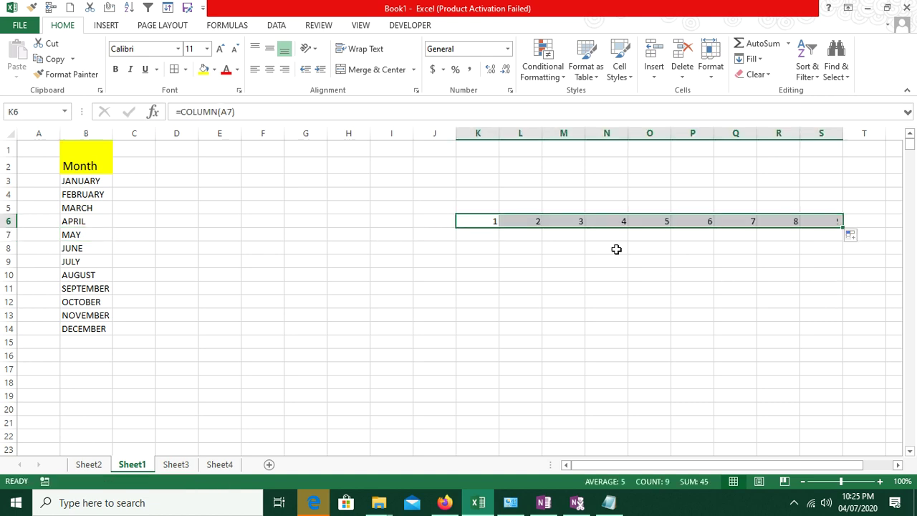
# - Inspect the copied COLUMN formulas in L6 and M6, and delete the row of formulas starting at K6
pyautogui.doubleClick(518, 224)
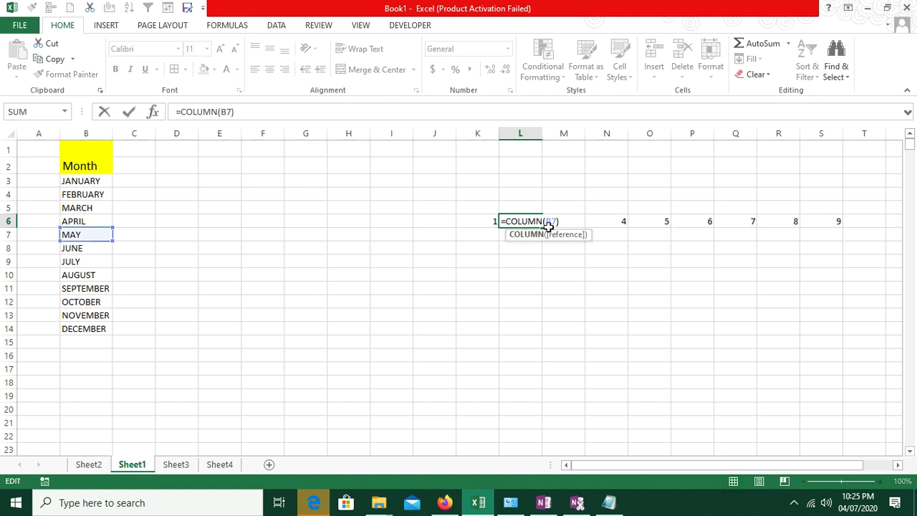
pyautogui.press('Escape')
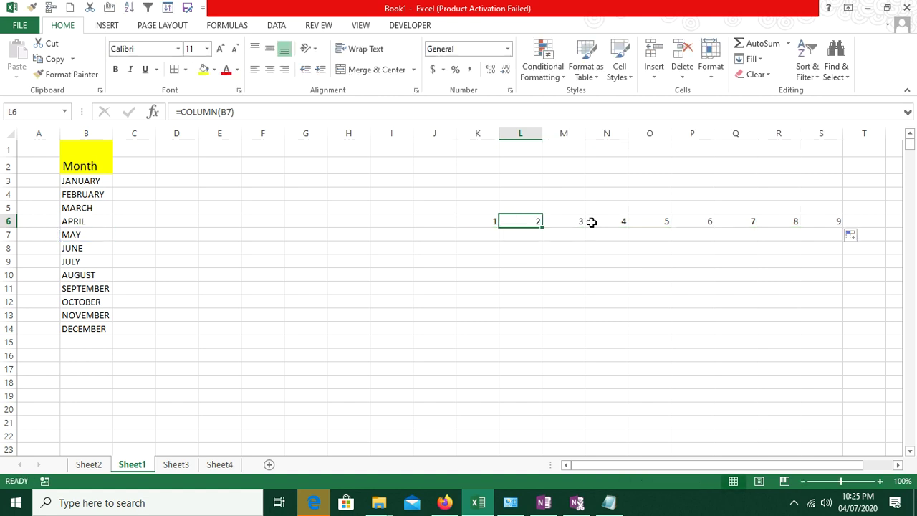
pyautogui.doubleClick(581, 220)
pyautogui.press('Escape')
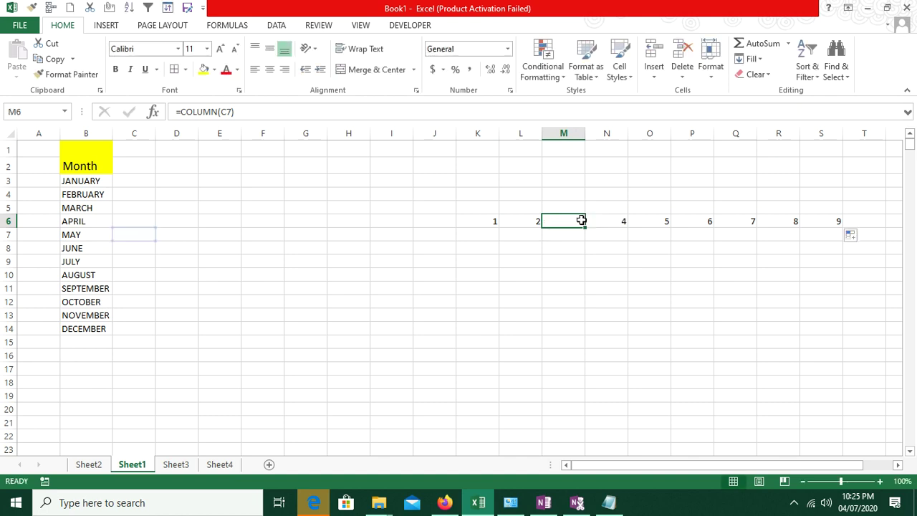
pyautogui.moveTo(467, 212); pyautogui.dragTo(896, 242)
pyautogui.press('Delete')
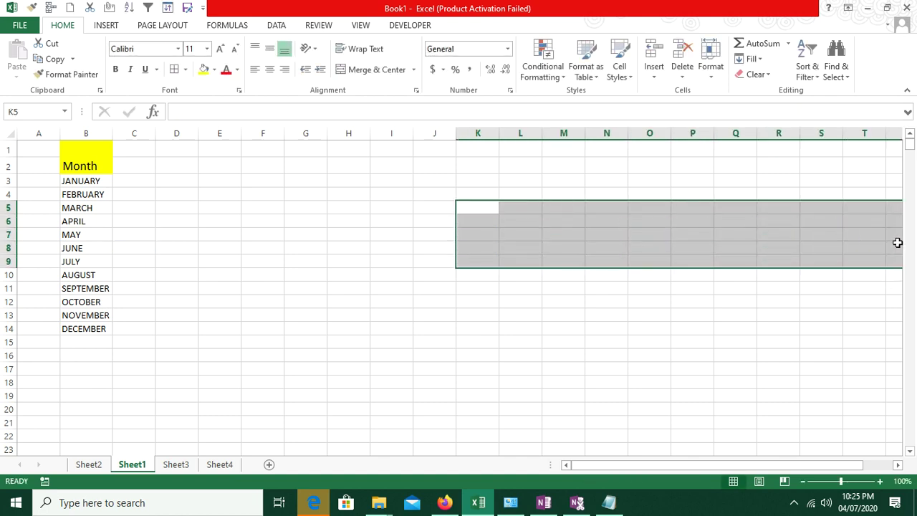
# - Select columns A, B, C and D in turn to examine the order of the sheet's columns
pyautogui.scroll(-8, 188, 219)
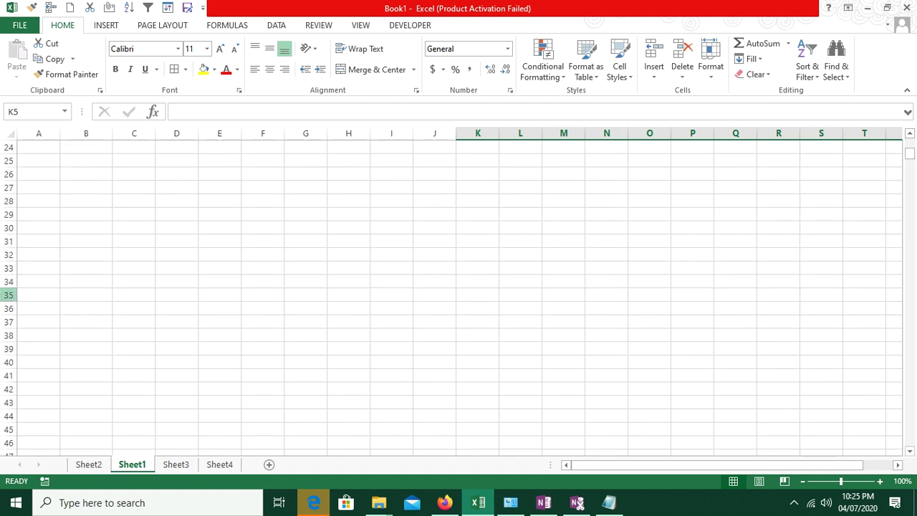
pyautogui.click(43, 134)
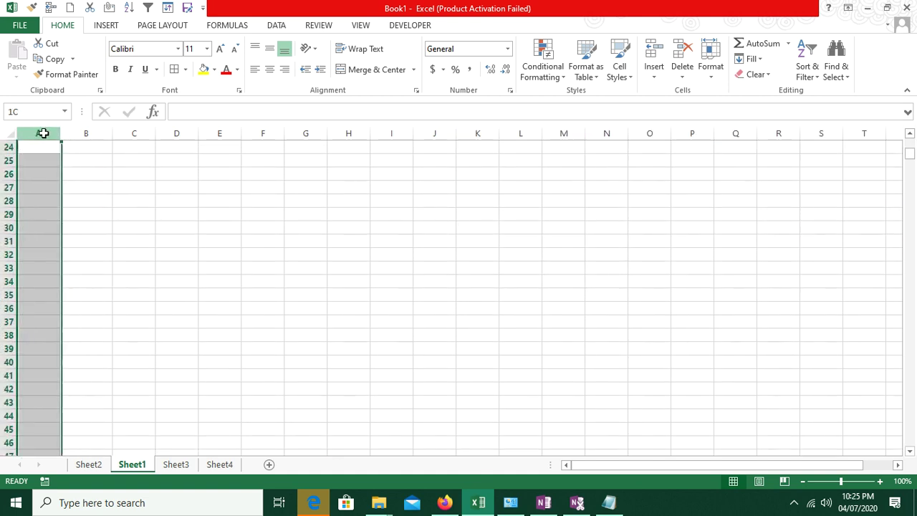
pyautogui.moveTo(88, 133); pyautogui.dragTo(133, 134)
pyautogui.click(139, 133)
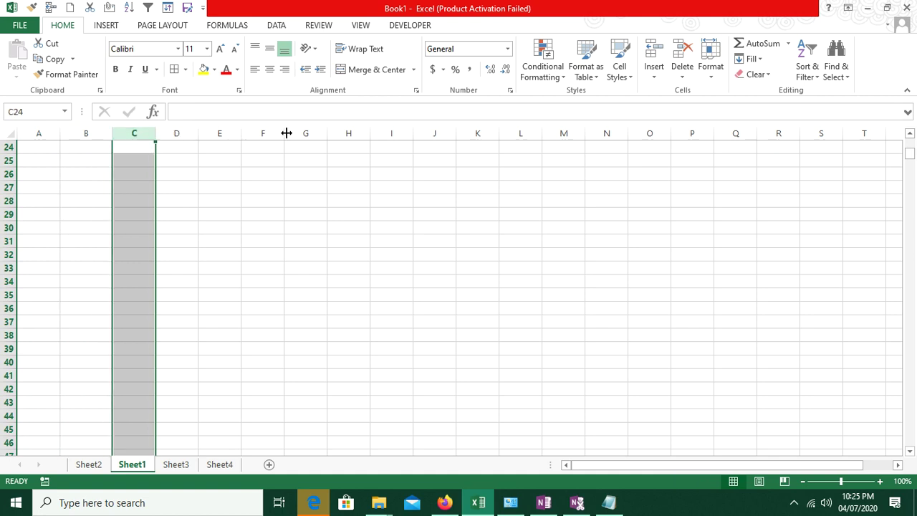
pyautogui.click(189, 145)
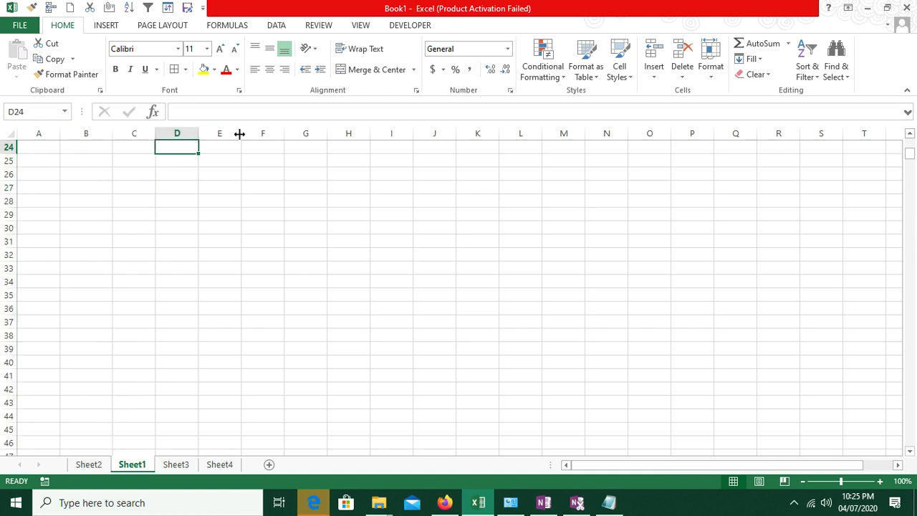
pyautogui.hotkey('ctrl', 'space')
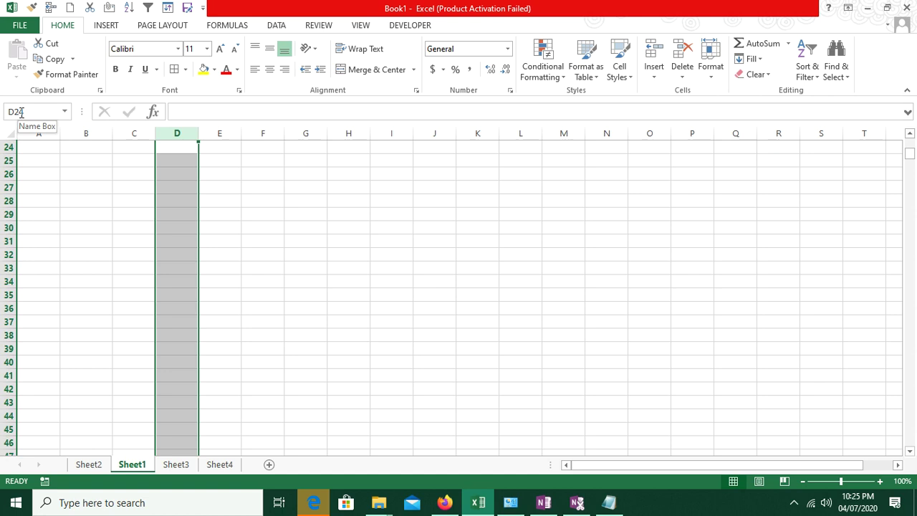
# - Enter the formula =COLUMN() without a reference in cell A27
pyautogui.click(38, 189)
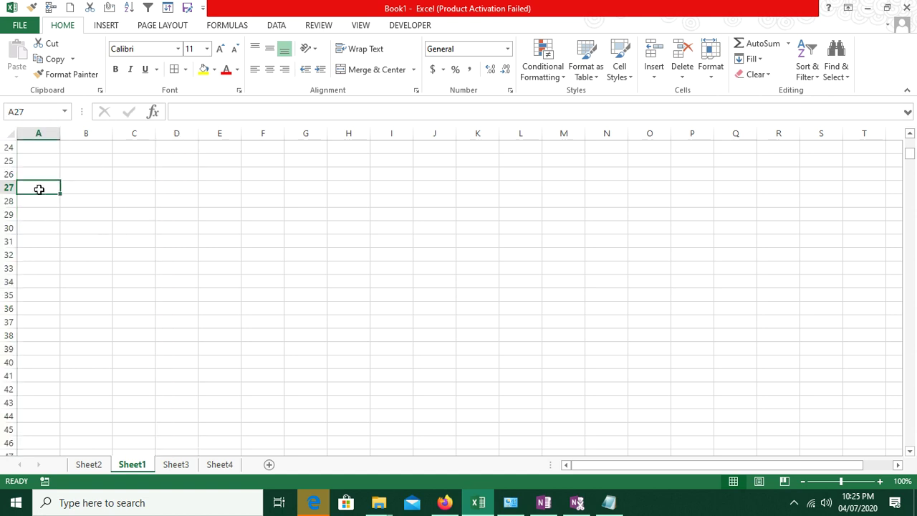
pyautogui.write('=')
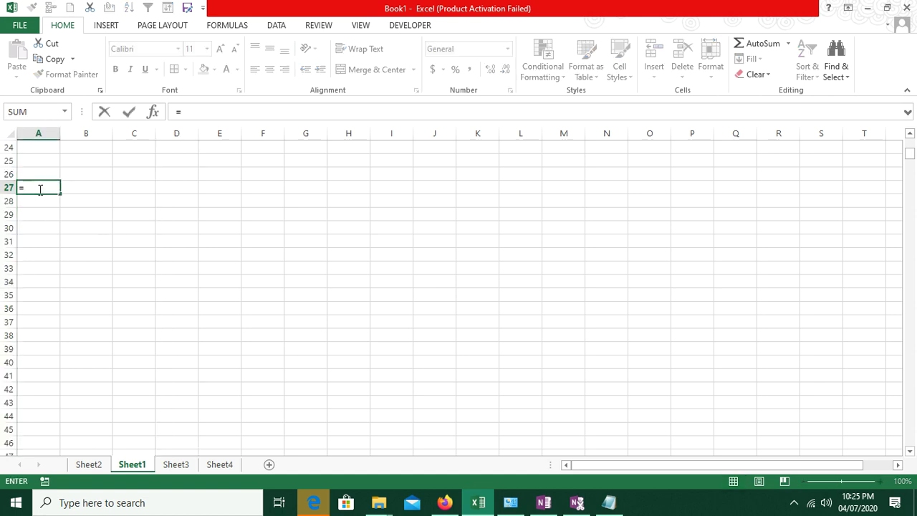
pyautogui.write('co')
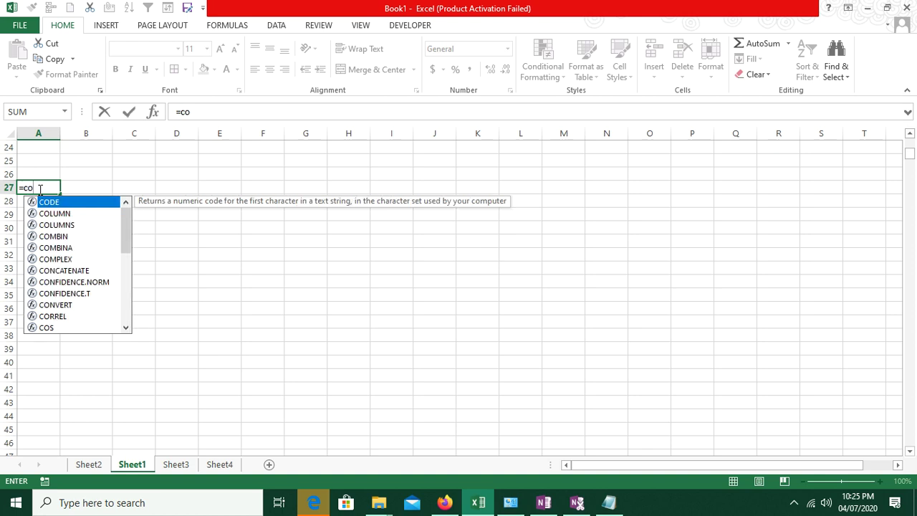
pyautogui.press('Down')
pyautogui.press('Tab')
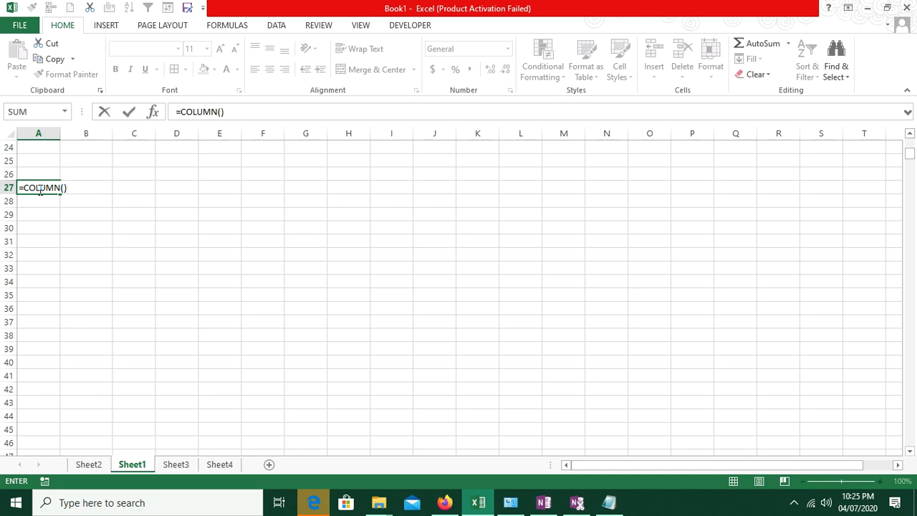
pyautogui.press('Return')
# - Fill the COLUMN formula from A27 across row 27 to K27
pyautogui.click(39, 189)
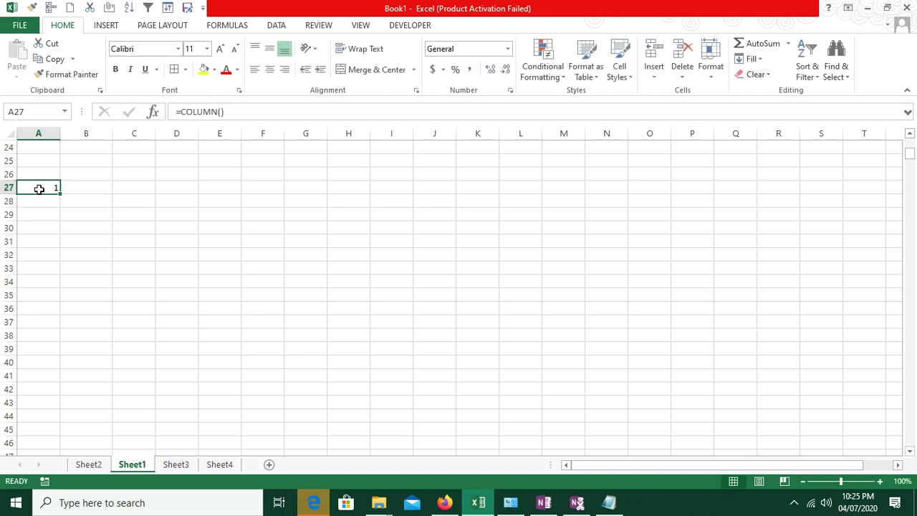
pyautogui.moveTo(61, 194); pyautogui.dragTo(119, 197)
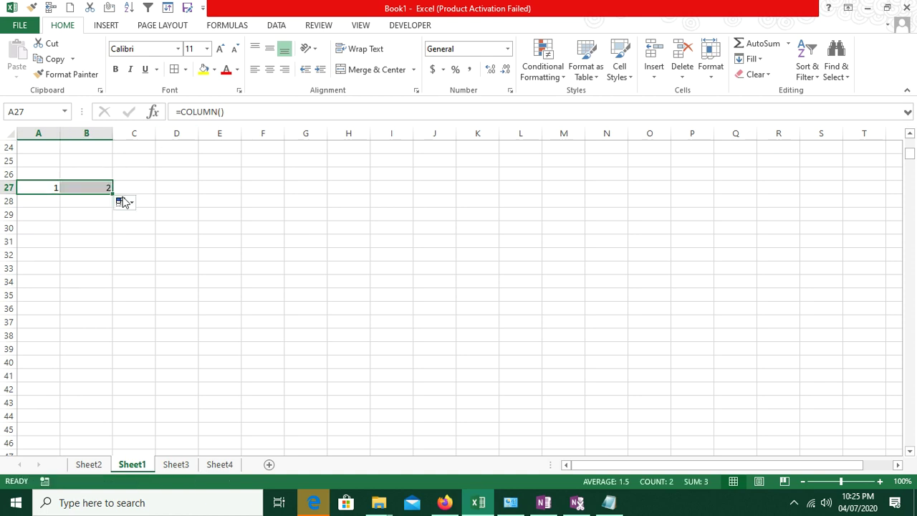
pyautogui.click(106, 185)
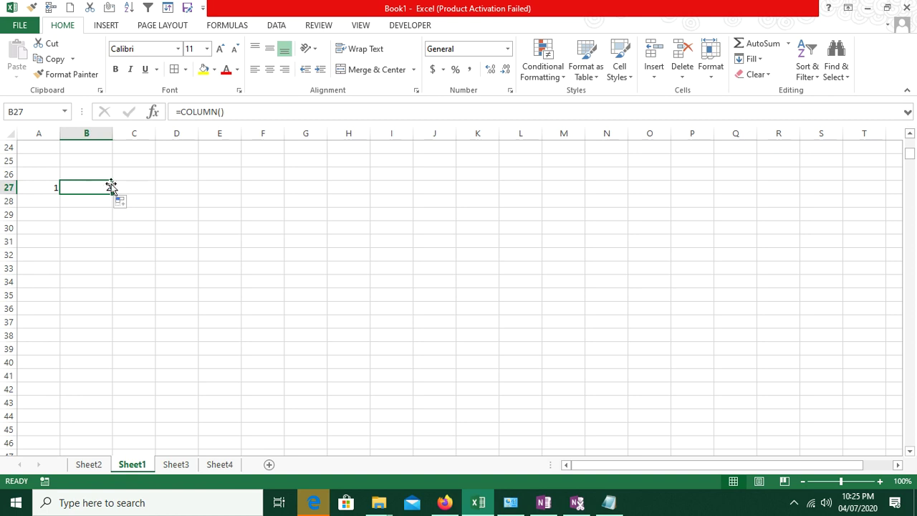
pyautogui.moveTo(113, 195); pyautogui.dragTo(153, 190)
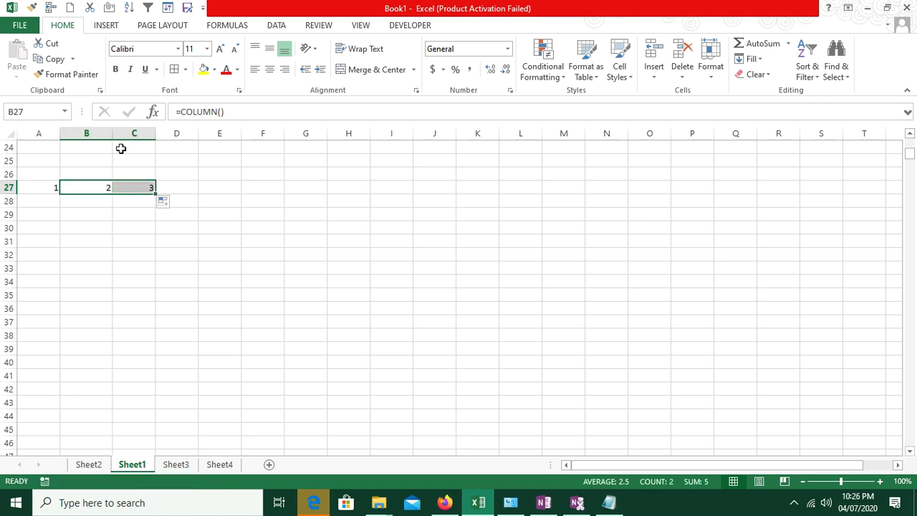
pyautogui.moveTo(156, 193); pyautogui.dragTo(487, 201)
# - Clear the COLUMN formulas from B27:K27 and from A27
pyautogui.press('Delete')
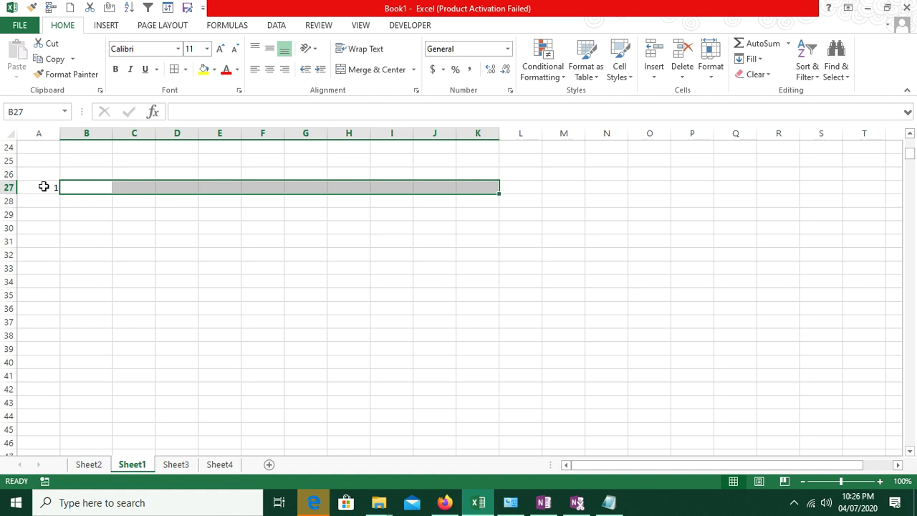
pyautogui.click(44, 186)
pyautogui.press('Delete')
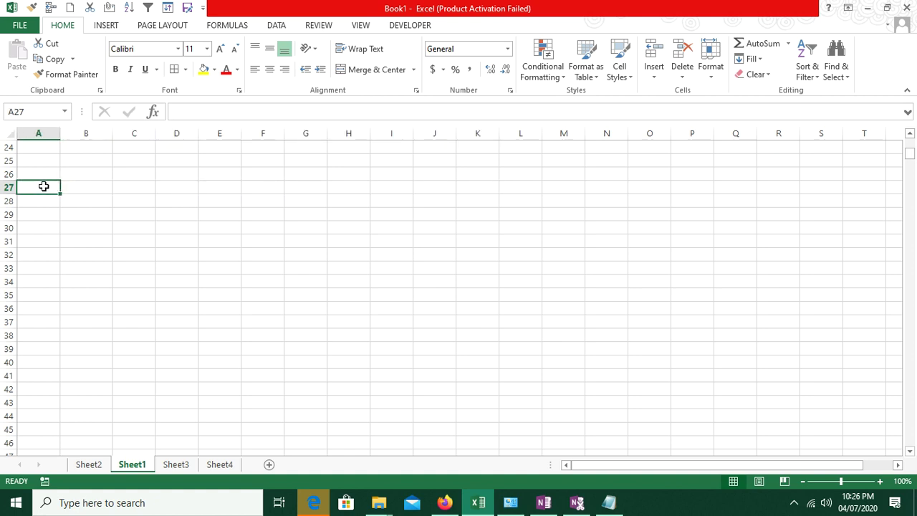
# - Select row 1 and rows 2 to 3 to examine the order of the sheet's rows
pyautogui.moveTo(78, 161); pyautogui.dragTo(70, 263)
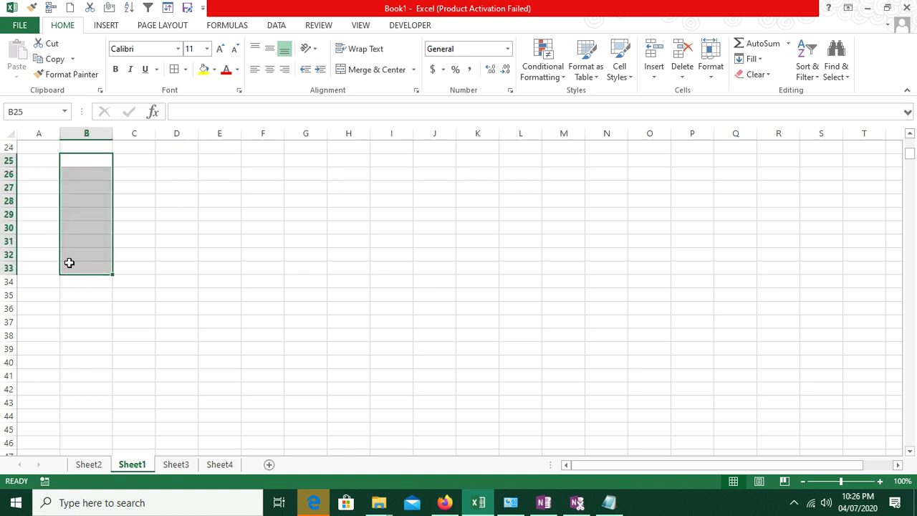
pyautogui.scroll(8, 67, 260)
pyautogui.click(4, 149)
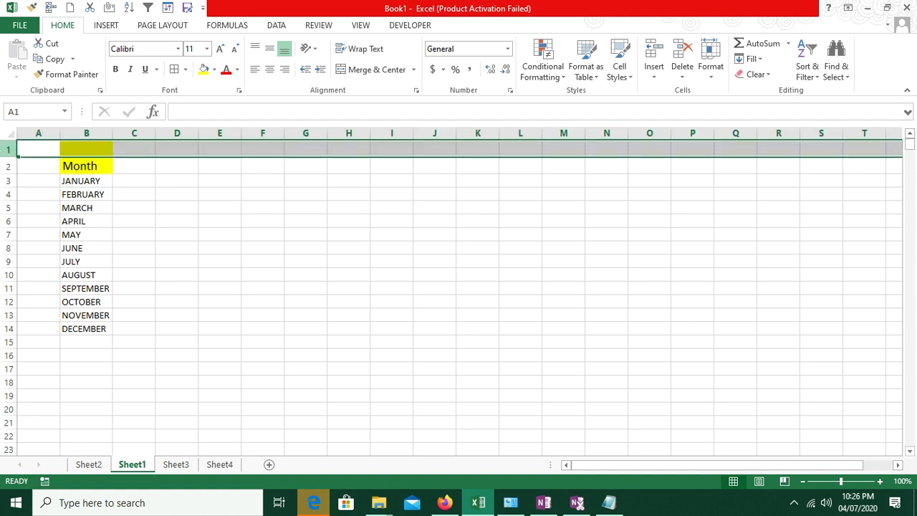
pyautogui.moveTo(7, 167); pyautogui.dragTo(7, 183)
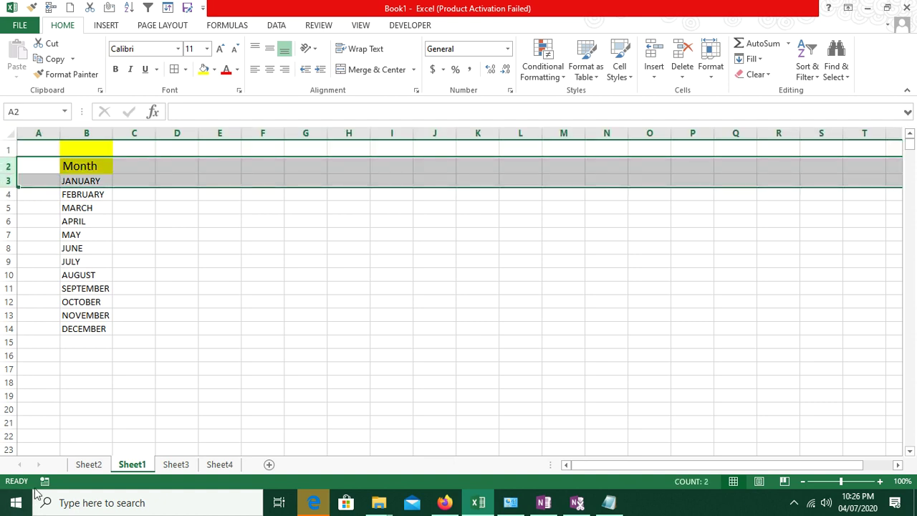
# - Enter the formula =ROW() without a reference in cell G1
pyautogui.click(307, 149)
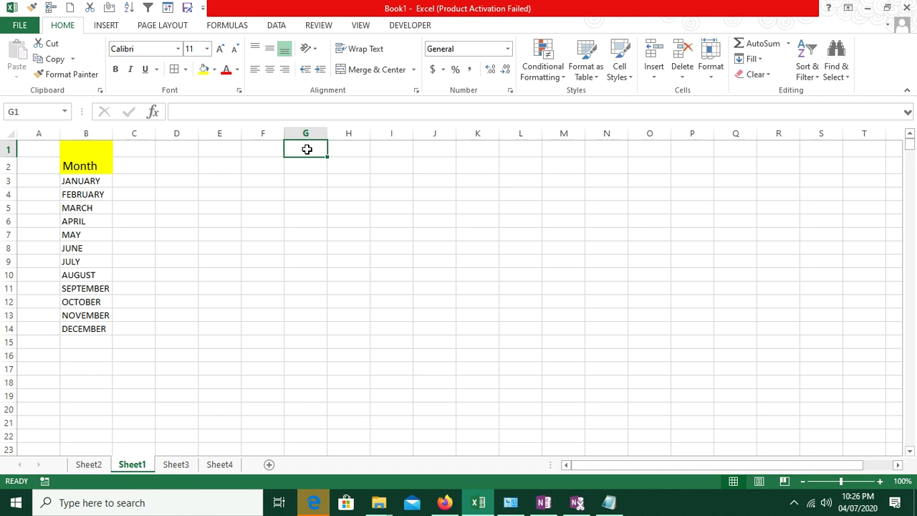
pyautogui.write('=row')
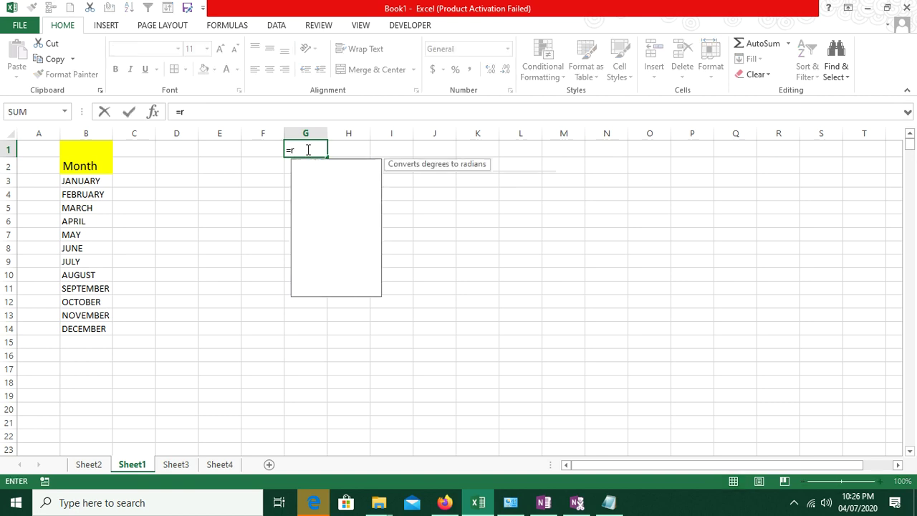
pyautogui.press('Tab')
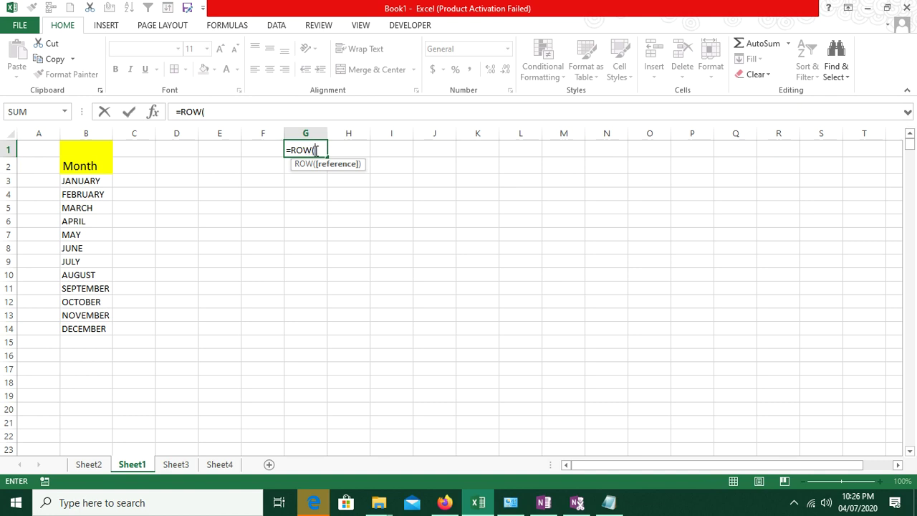
pyautogui.write(')')
pyautogui.click(301, 169)
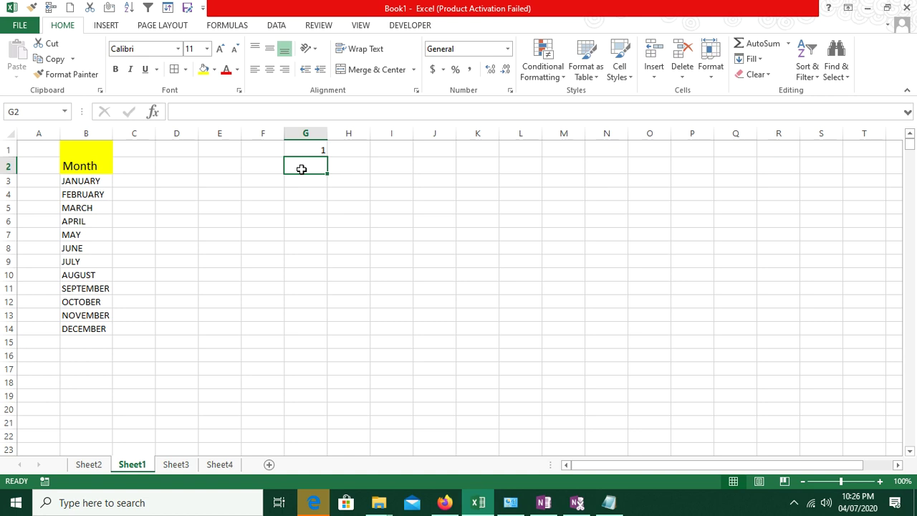
# - Compare the ROW formula in G1 with its row by selecting G1, row 1 and rows 2 to 4
pyautogui.click(306, 133)
pyautogui.click(301, 151)
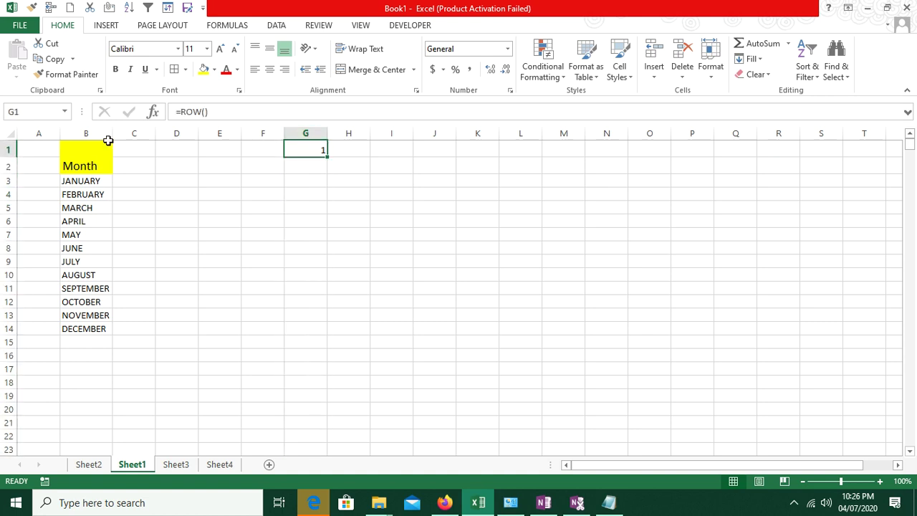
pyautogui.click(8, 149)
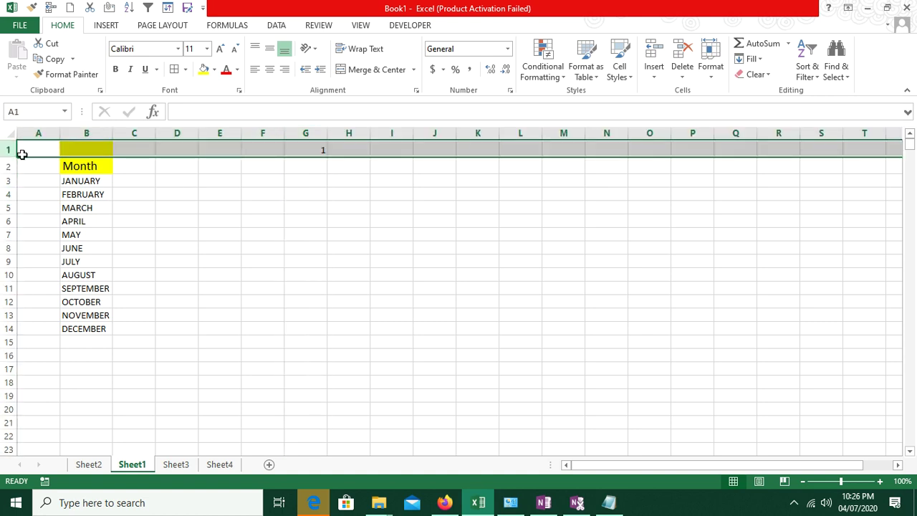
pyautogui.moveTo(8, 166); pyautogui.dragTo(8, 194)
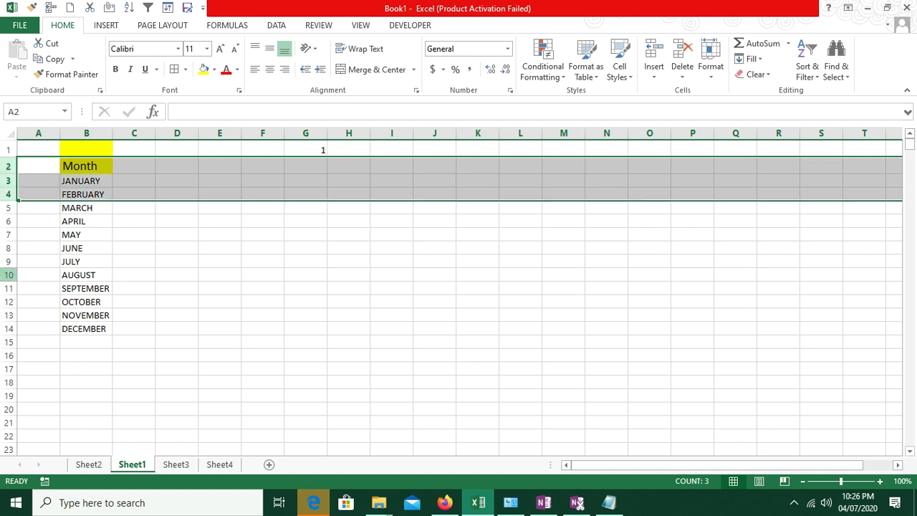
# - Fill the ROW formula from G1 down to G17, and clear the filled range
pyautogui.click(310, 147)
pyautogui.moveTo(327, 155); pyautogui.dragTo(303, 380)
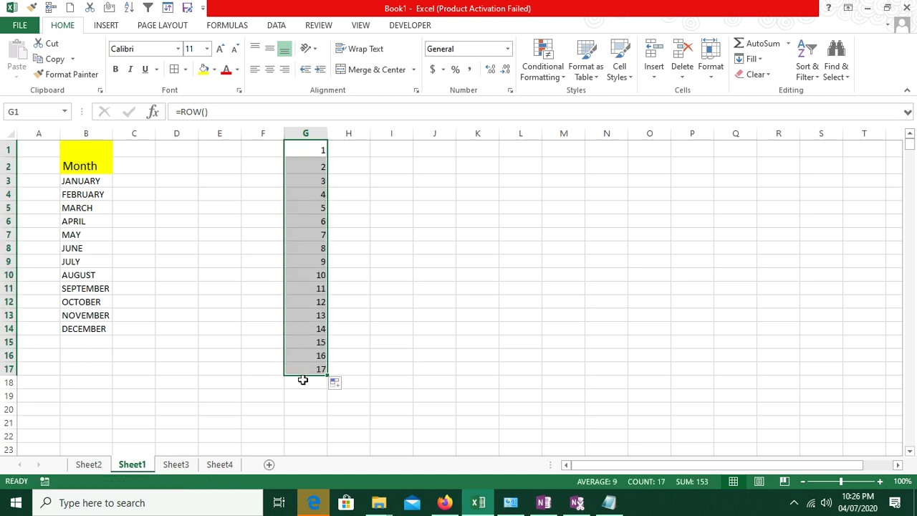
pyautogui.press('Delete')
pyautogui.press('End')
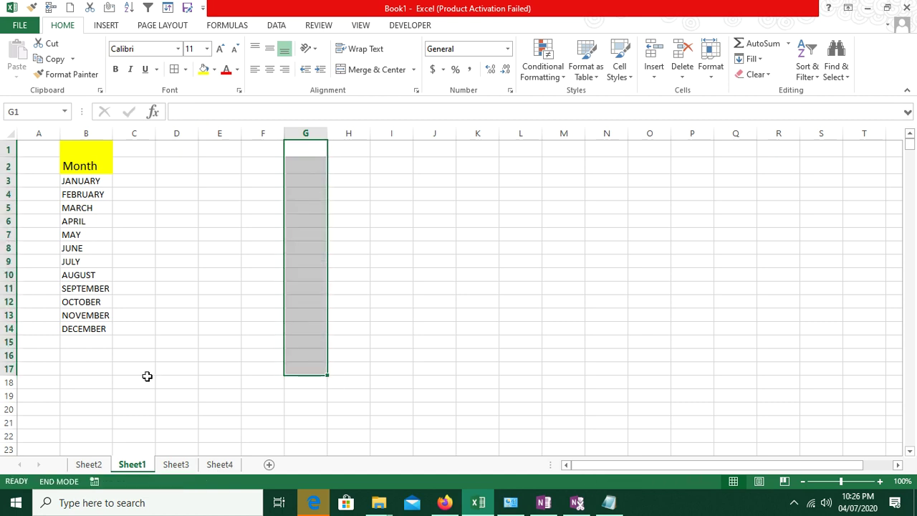
# - Start a MID formula in C3 with B3 as its text argument, locking only the column as $B3
pyautogui.click(125, 186)
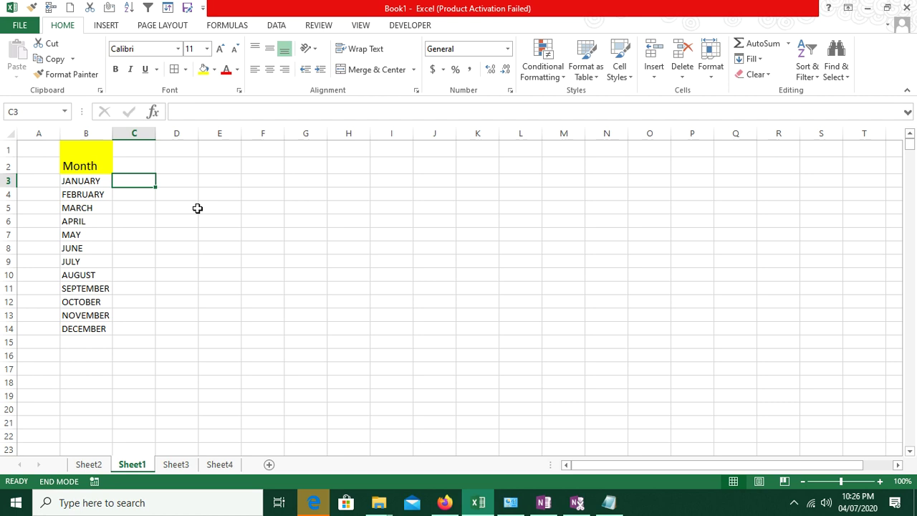
pyautogui.write('=mi')
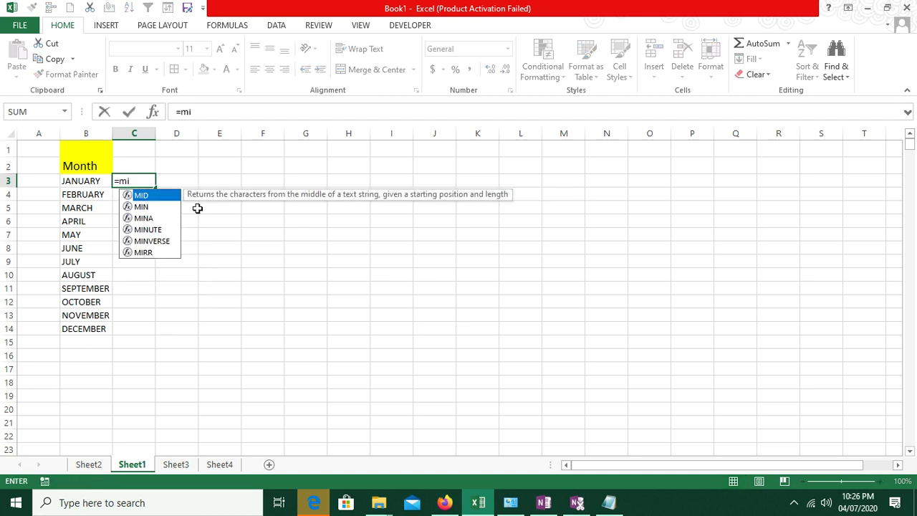
pyautogui.press('Tab')
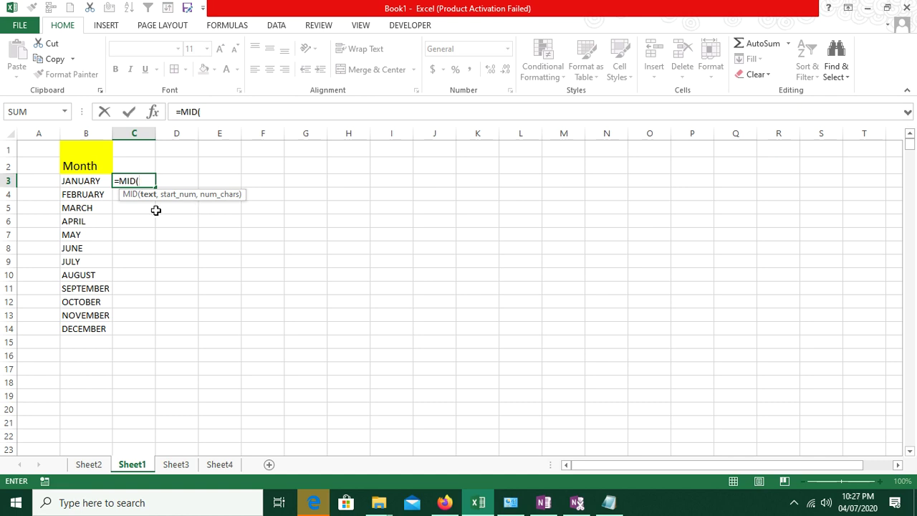
pyautogui.click(91, 183)
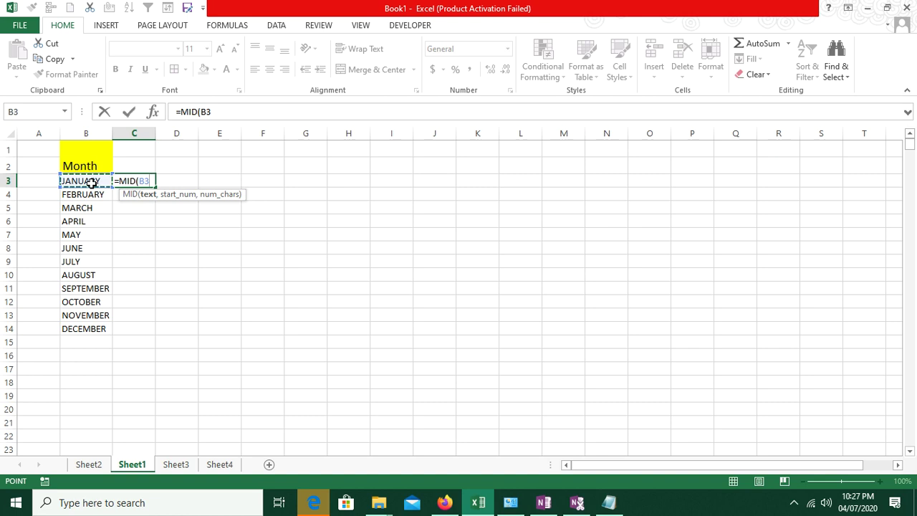
pyautogui.press('F4')
pyautogui.press('F4')
pyautogui.press('F4')
pyautogui.write(',')
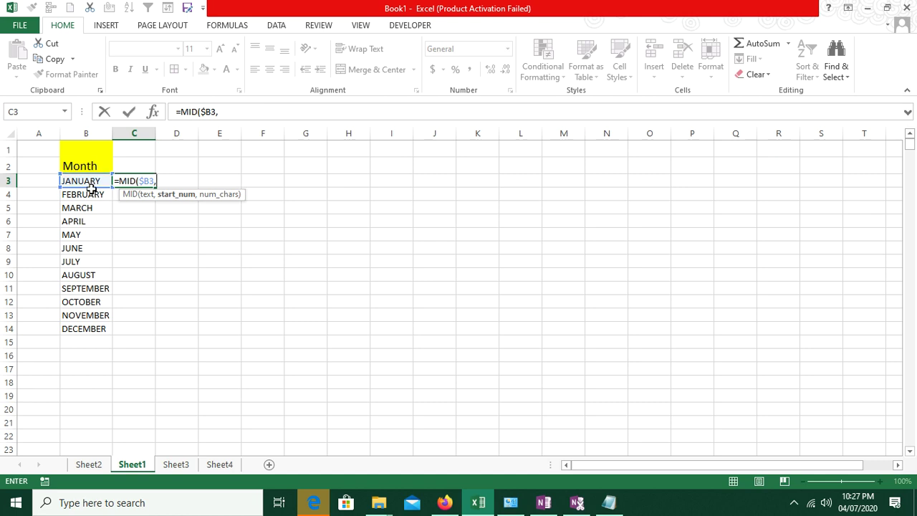
pyautogui.write('co')
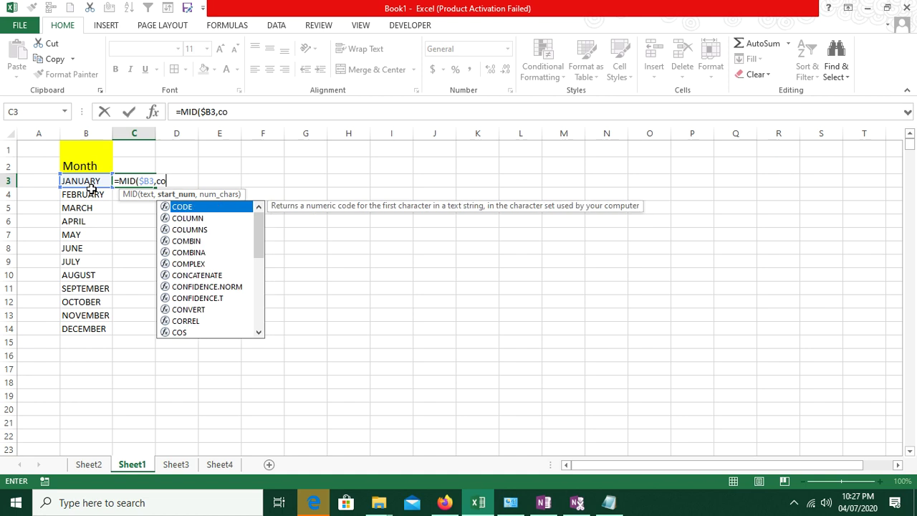
pyautogui.write('lumn(')
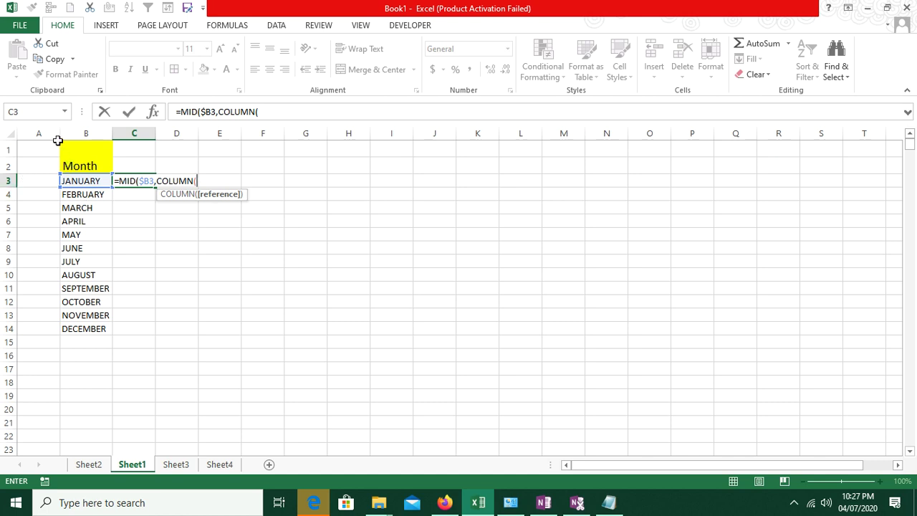
pyautogui.click(29, 183)
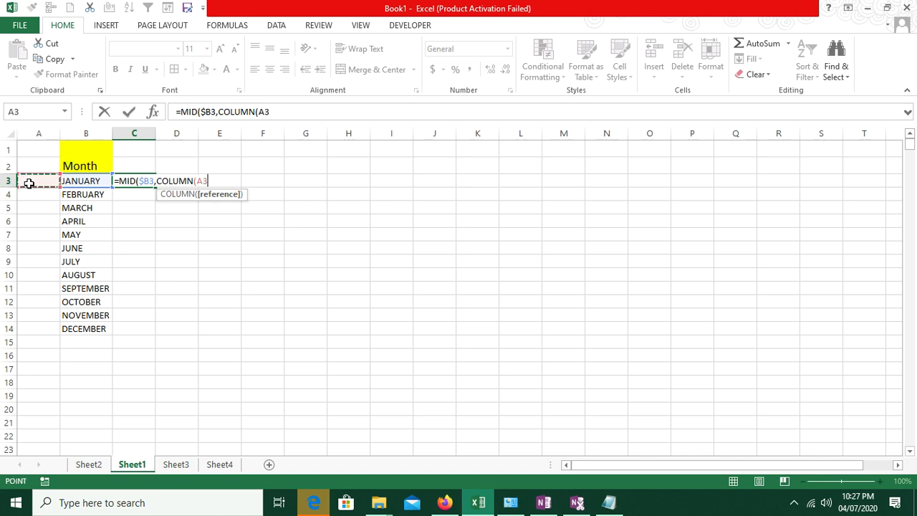
pyautogui.press('BackSpace')
pyautogui.press('BackSpace')
pyautogui.press('BackSpace')
pyautogui.press('BackSpace')
pyautogui.press('BackSpace')
pyautogui.press('BackSpace')
pyautogui.press('BackSpace')
pyautogui.press('BackSpace')
pyautogui.press('BackSpace')
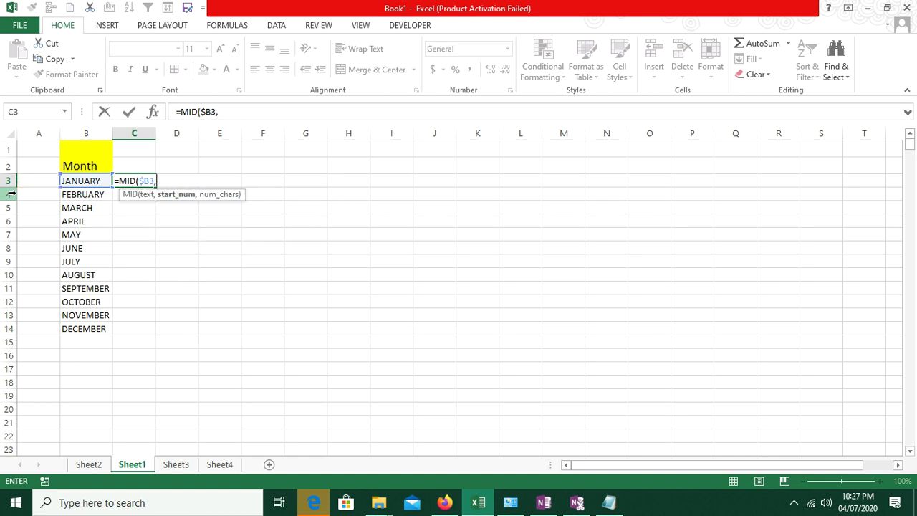
pyautogui.write('1')
pyautogui.press('BackSpace')
# - Complete the formula in C3 as =MID($B3,COLUMN(A3),1), using COLUMN(A3) as the start position and 1 as the character count
pyautogui.write('c')
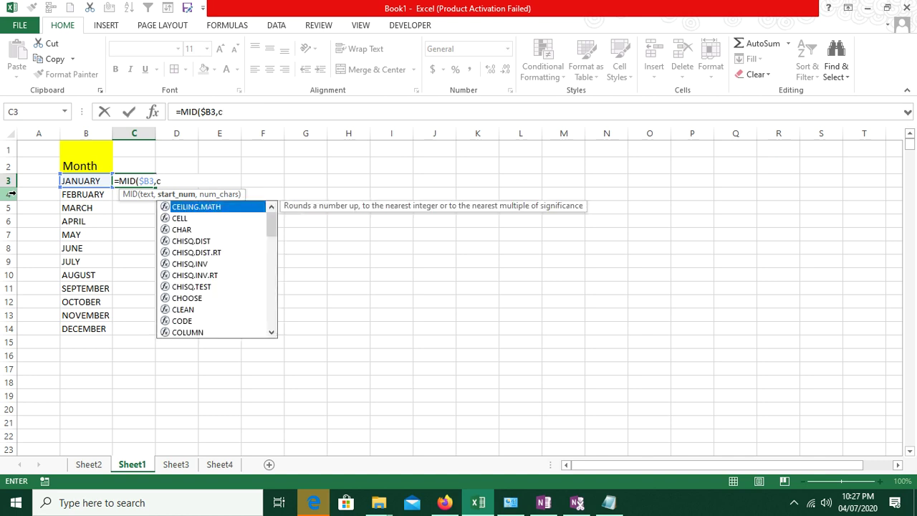
pyautogui.write('ol')
pyautogui.press('Tab')
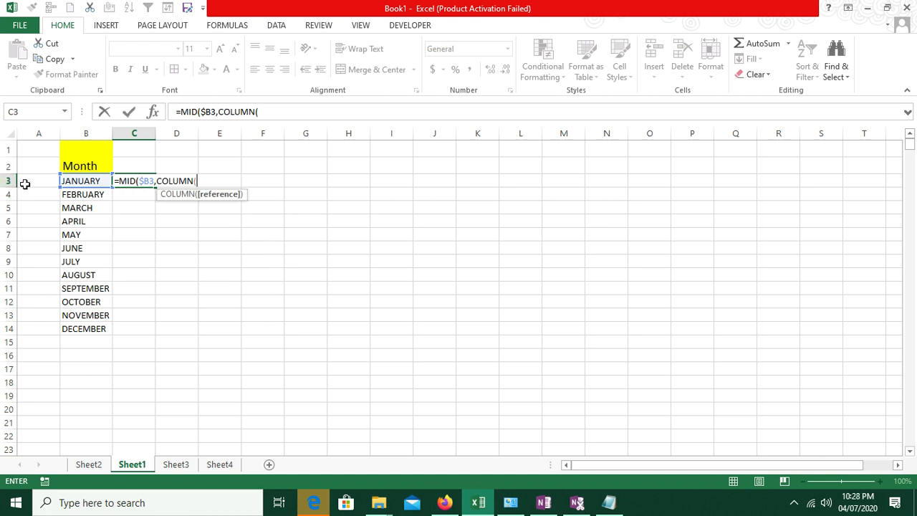
pyautogui.click(24, 183)
pyautogui.write('),.')
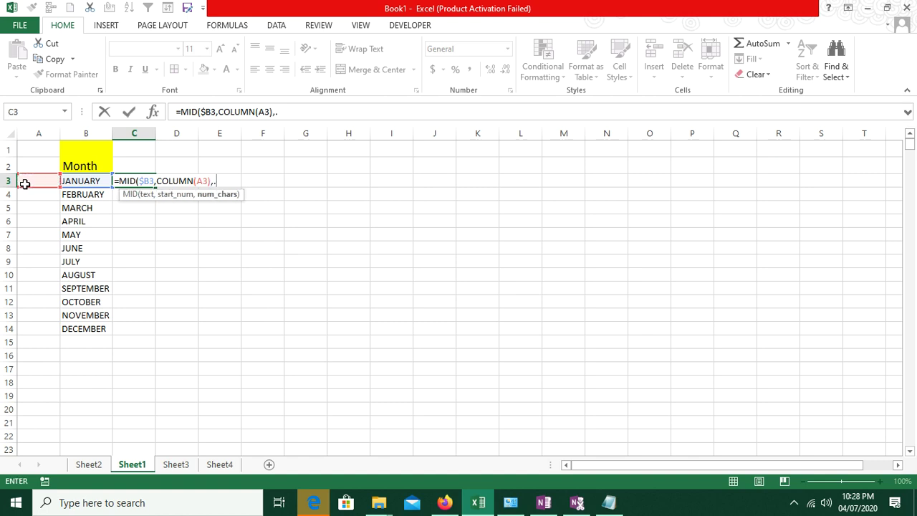
pyautogui.press('BackSpace')
pyautogui.write('1')
pyautogui.press('Return')
pyautogui.press('Return')
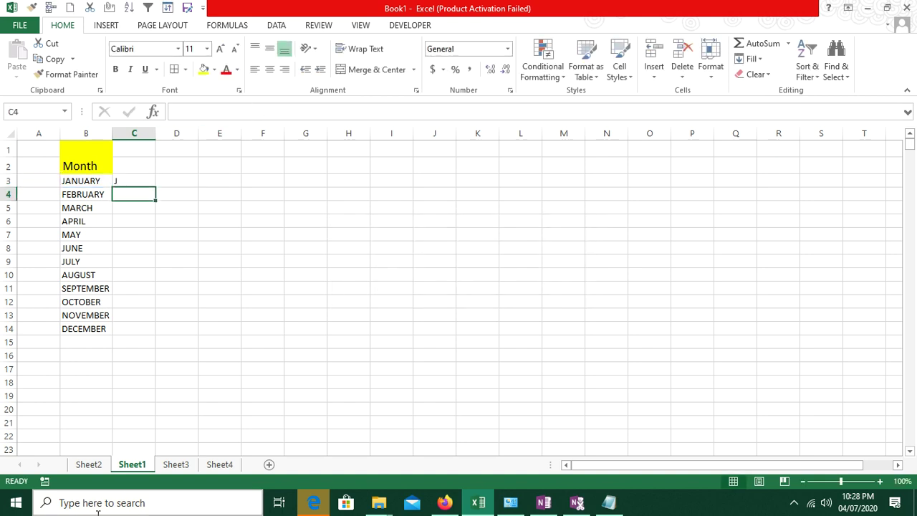
# - Fill the MID formula from C3 across to column J and down to row 14
pyautogui.click(131, 184)
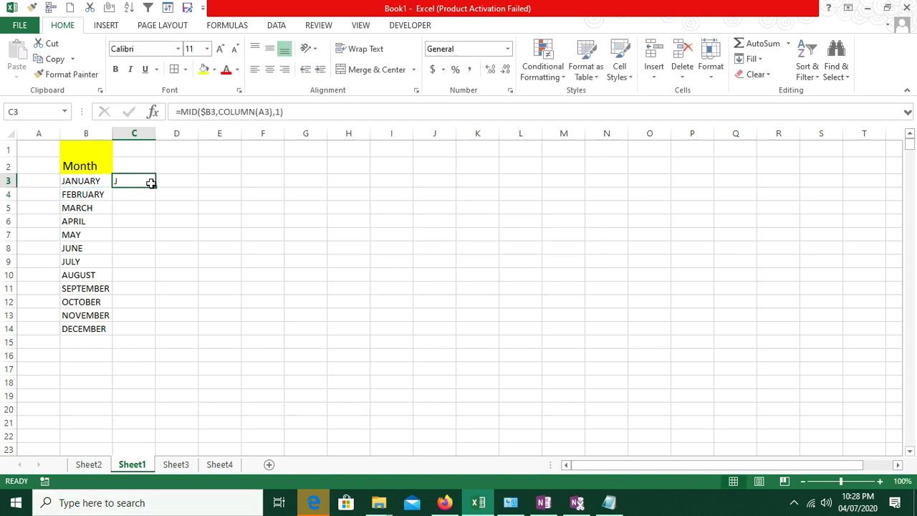
pyautogui.moveTo(156, 188); pyautogui.dragTo(394, 204)
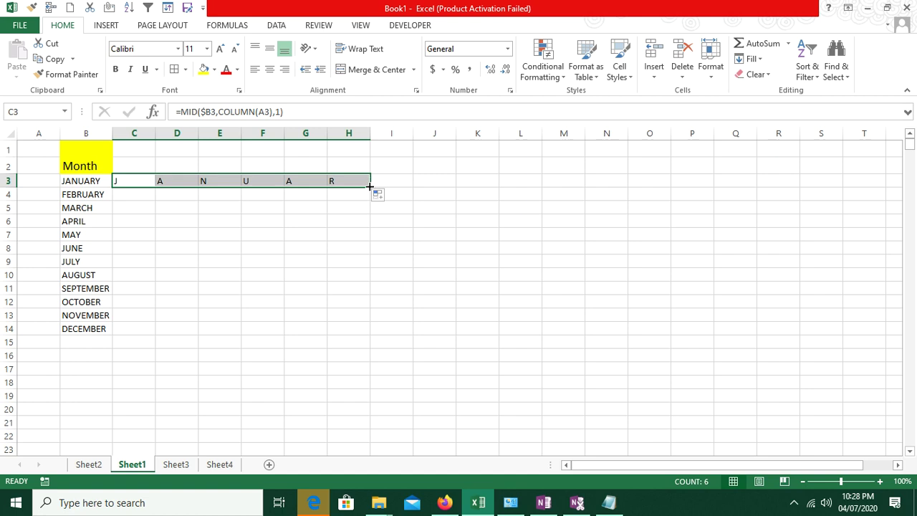
pyautogui.moveTo(370, 187); pyautogui.dragTo(439, 192)
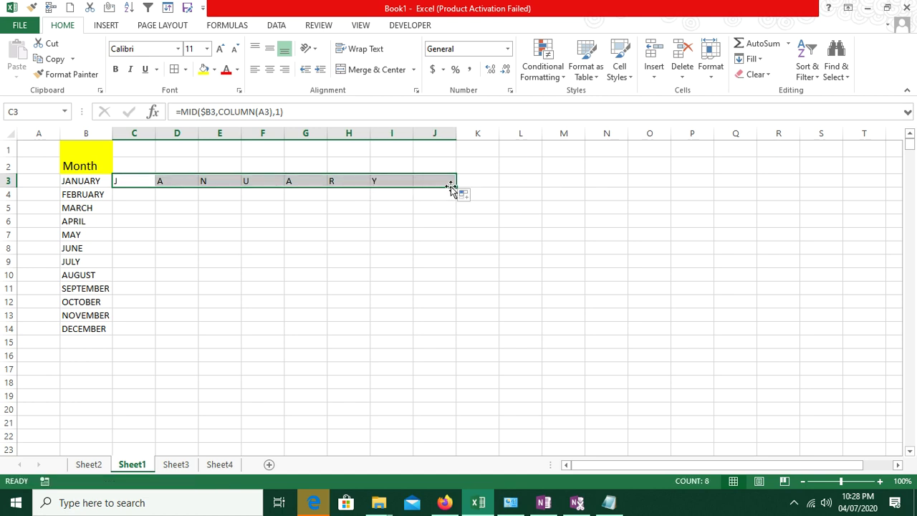
pyautogui.moveTo(455, 187); pyautogui.dragTo(457, 187)
pyautogui.moveTo(456, 189); pyautogui.dragTo(462, 340)
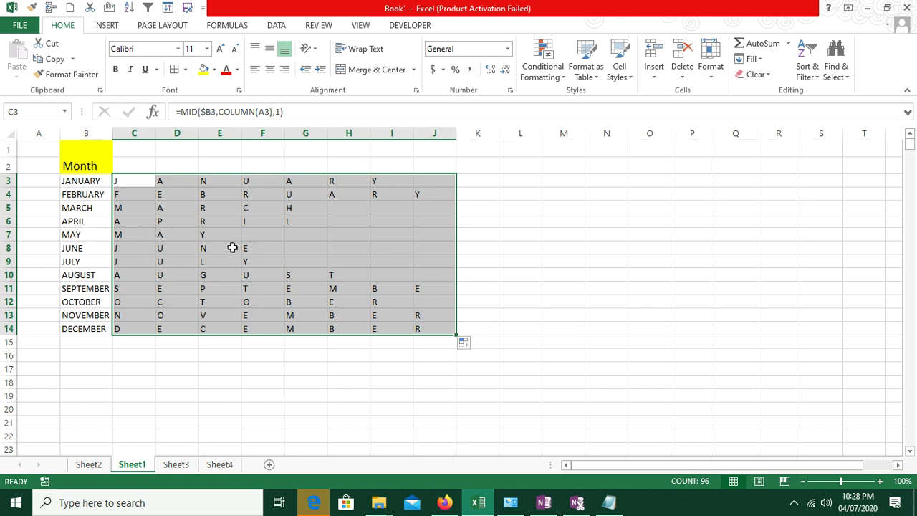
# - Autofit the widths of columns C to J, and undo the width change
pyautogui.moveTo(143, 133); pyautogui.dragTo(432, 135)
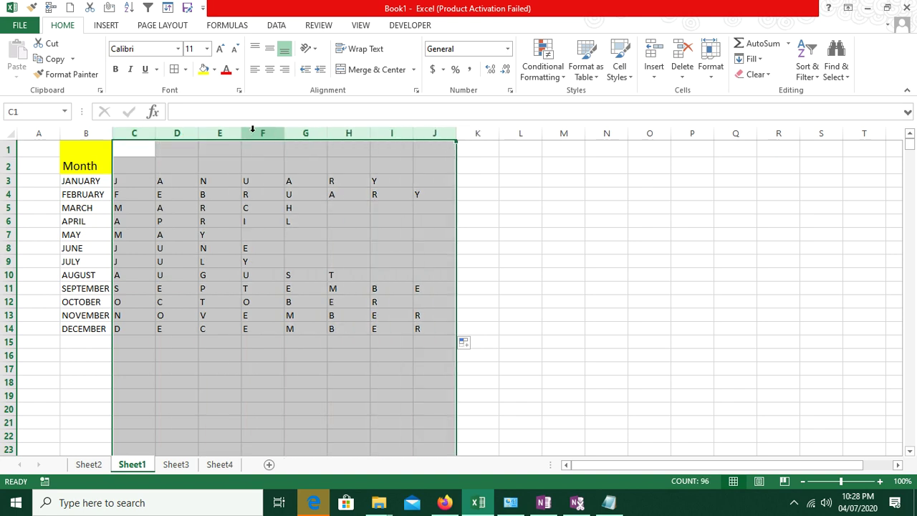
pyautogui.doubleClick(199, 134)
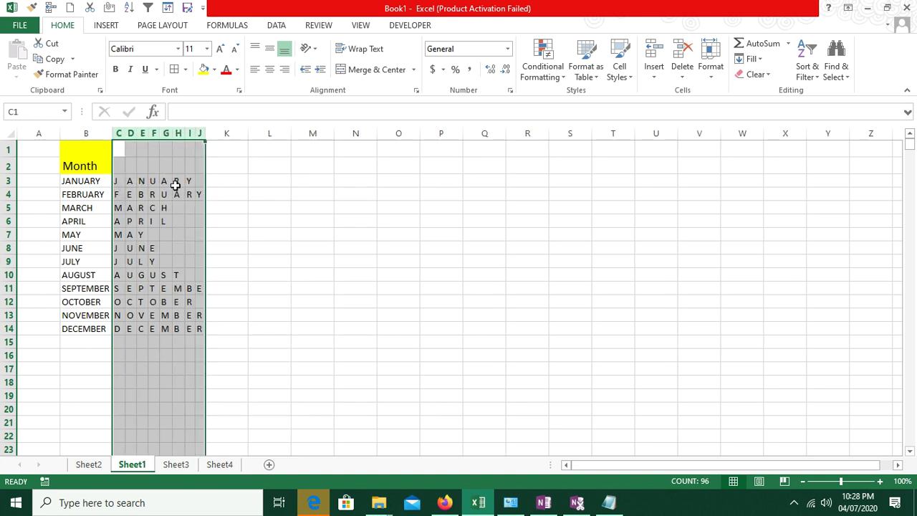
pyautogui.hotkey('ctrl', 'z')
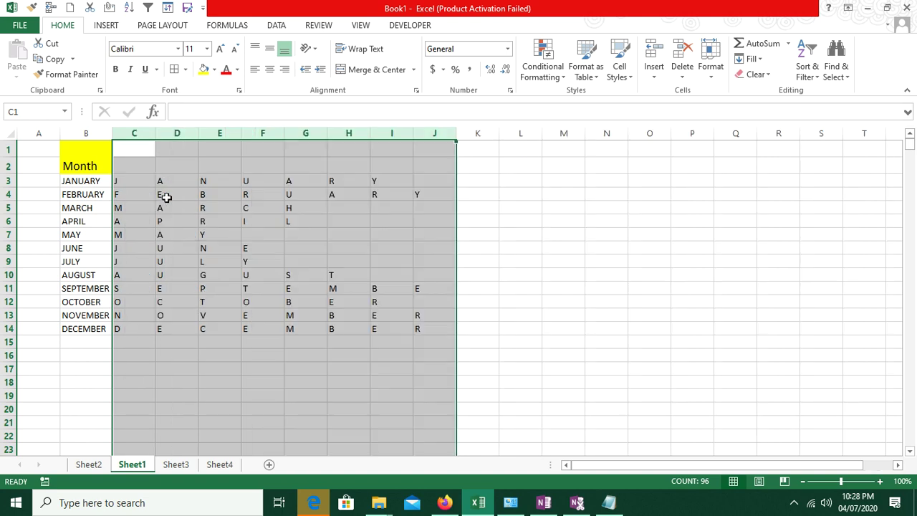
# - Clear the letters in C3:J15 and start a new MID formula in C3 with B3 as its text argument
pyautogui.moveTo(134, 185); pyautogui.dragTo(428, 340)
pyautogui.press('Delete')
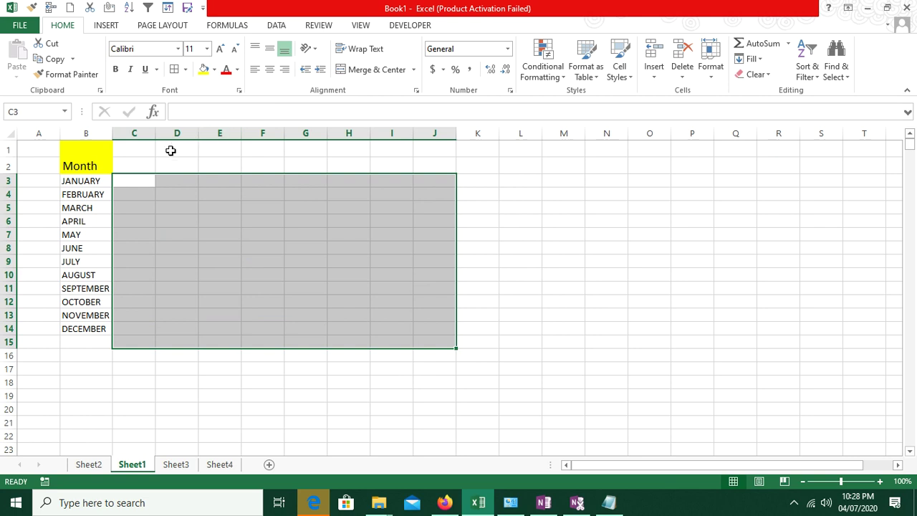
pyautogui.click(140, 181)
pyautogui.write('=')
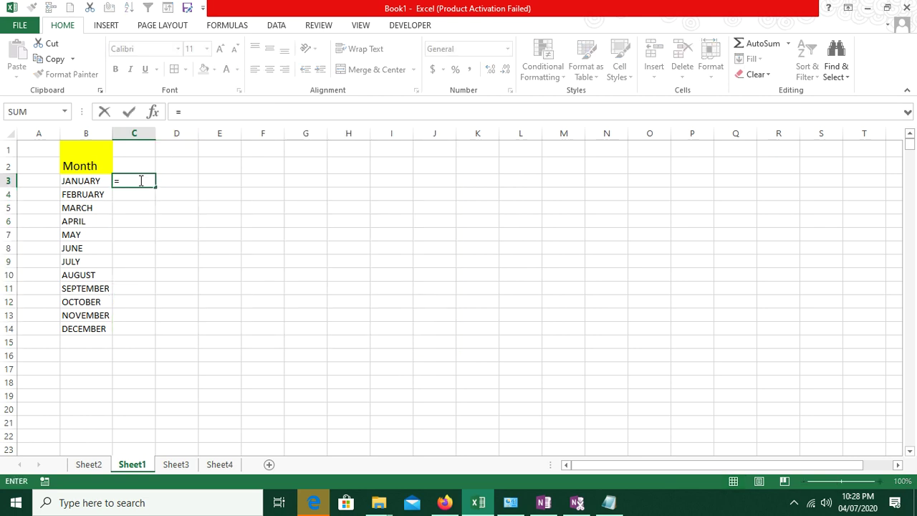
pyautogui.write('mi')
pyautogui.press('Tab')
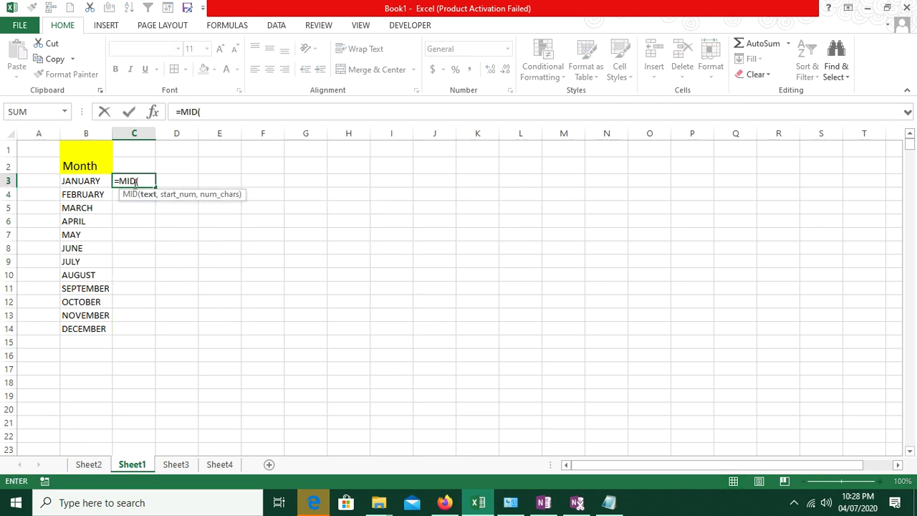
pyautogui.click(85, 187)
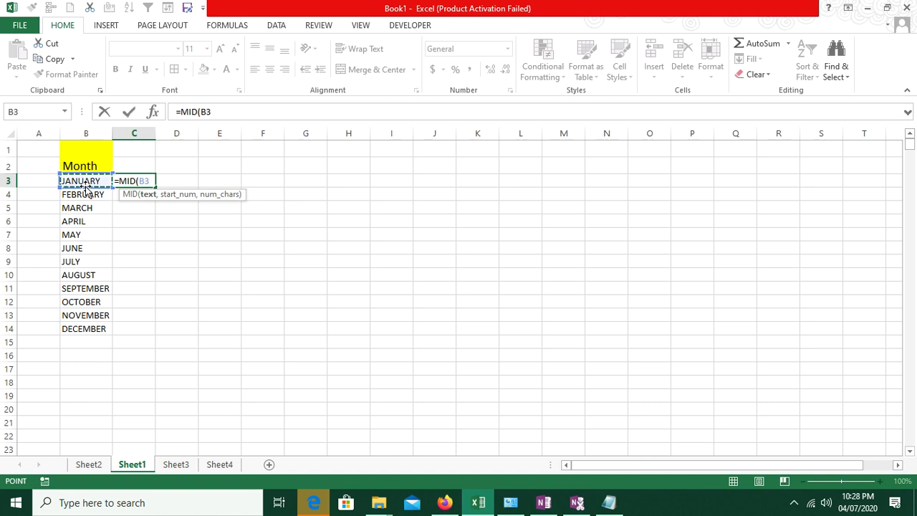
pyautogui.write(',')
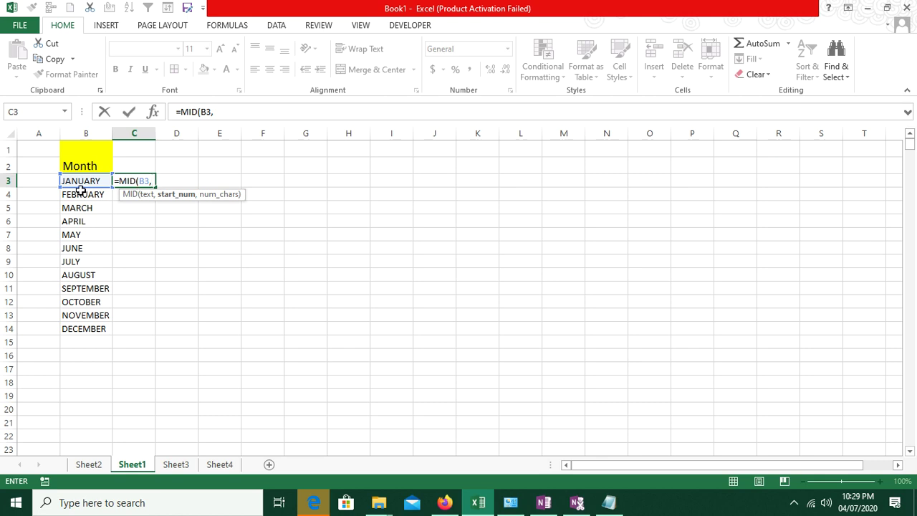
# - Complete the formula in C3 as =MID(B3,COLUMN(A6),1), with COLUMN(A6) as the start position and 1 as the character count
pyautogui.write('col')
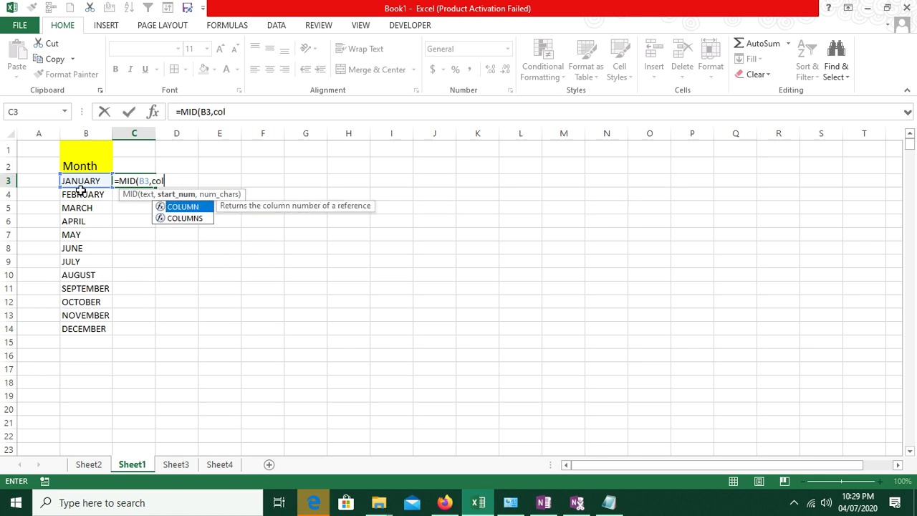
pyautogui.press('Tab')
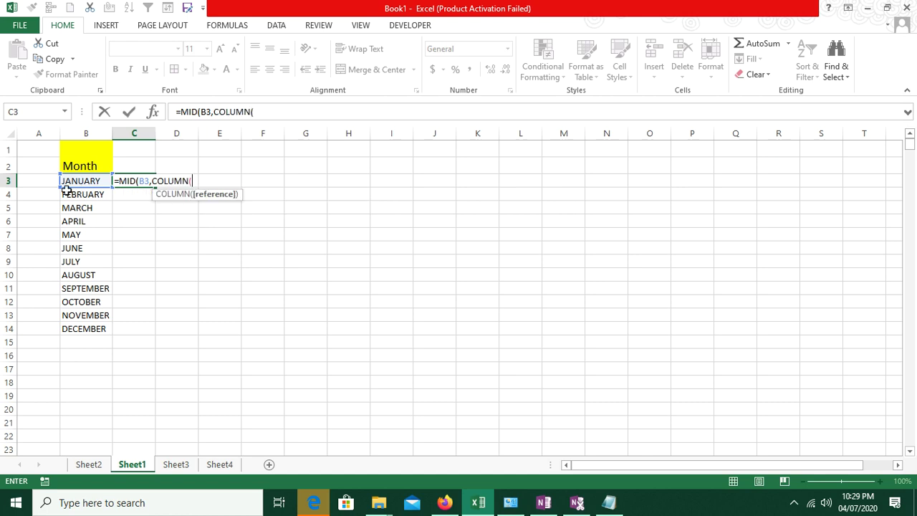
pyautogui.click(27, 224)
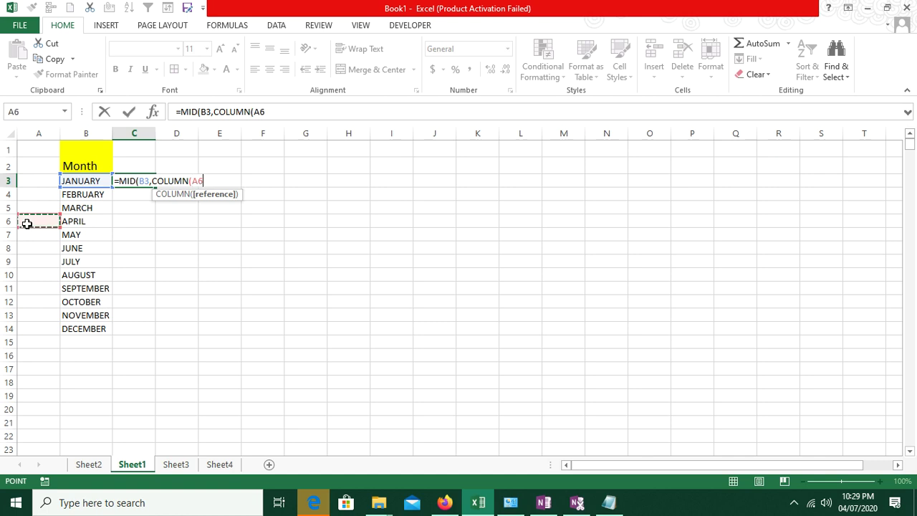
pyautogui.write('),')
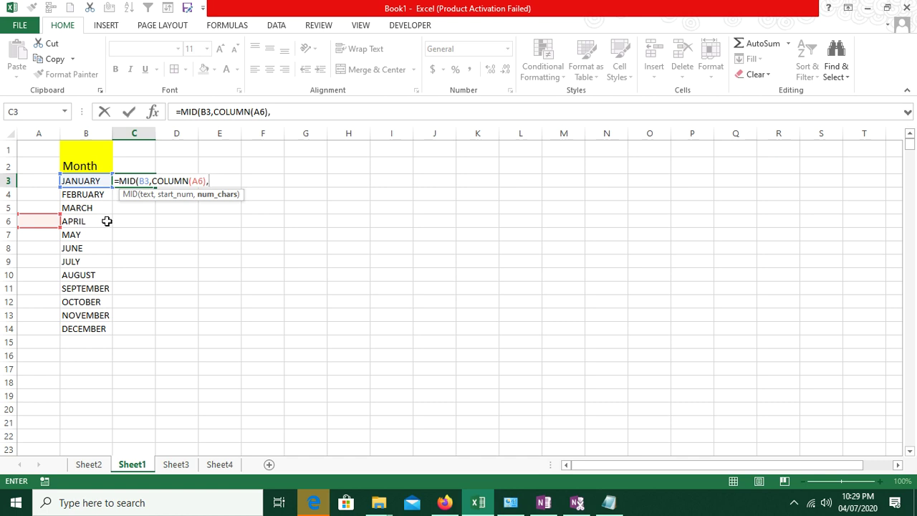
pyautogui.write('1)')
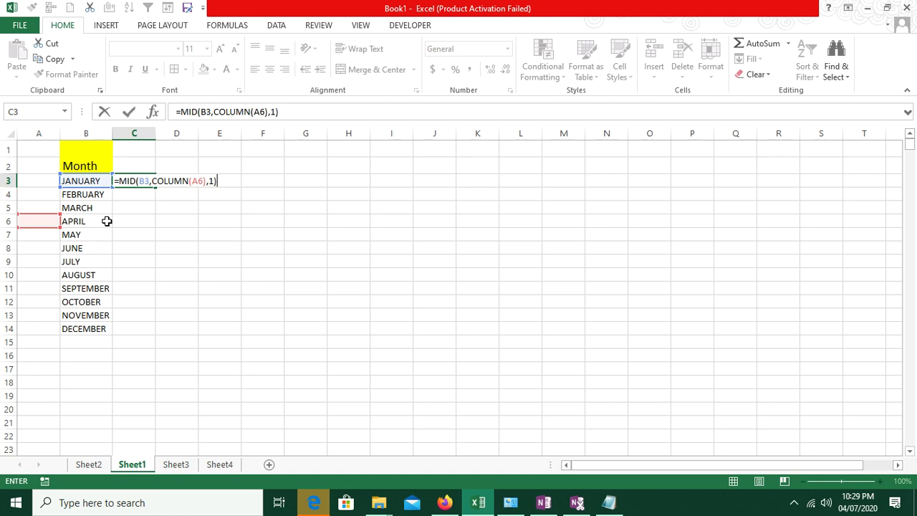
pyautogui.press('Return')
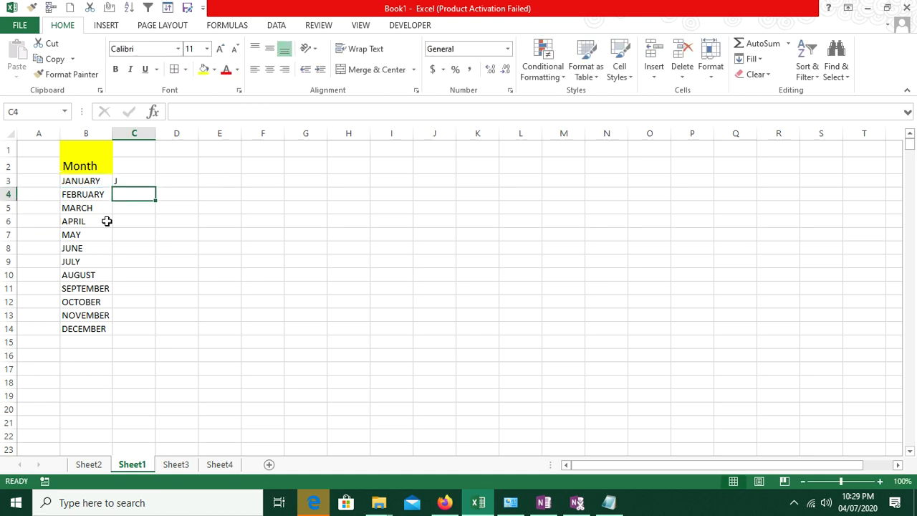
# - Try filling the formula with the unlocked B3 reference from C3 across to I3, and check the copy in D3
pyautogui.click(123, 181)
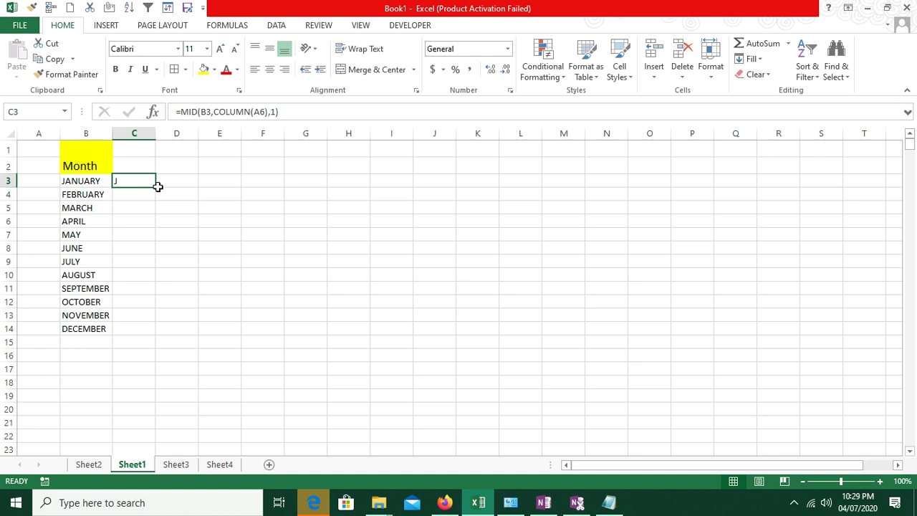
pyautogui.moveTo(155, 188); pyautogui.dragTo(401, 188)
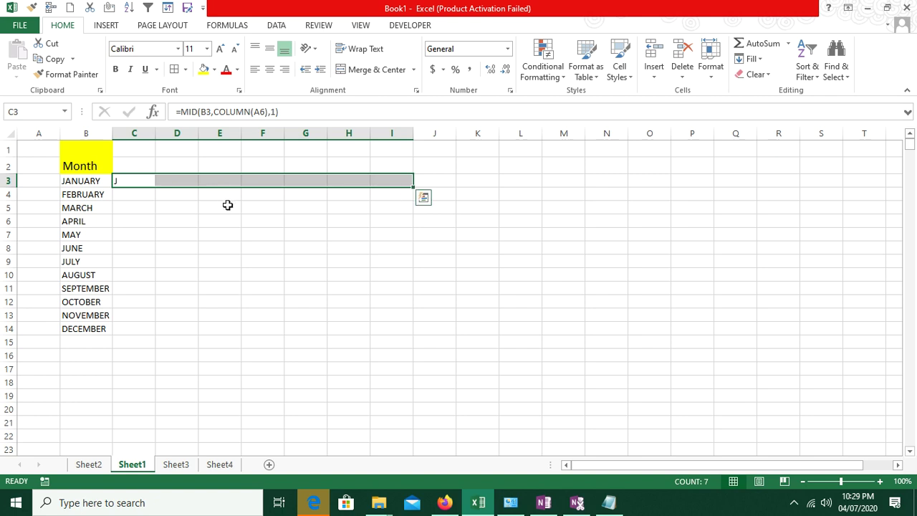
pyautogui.click(125, 178)
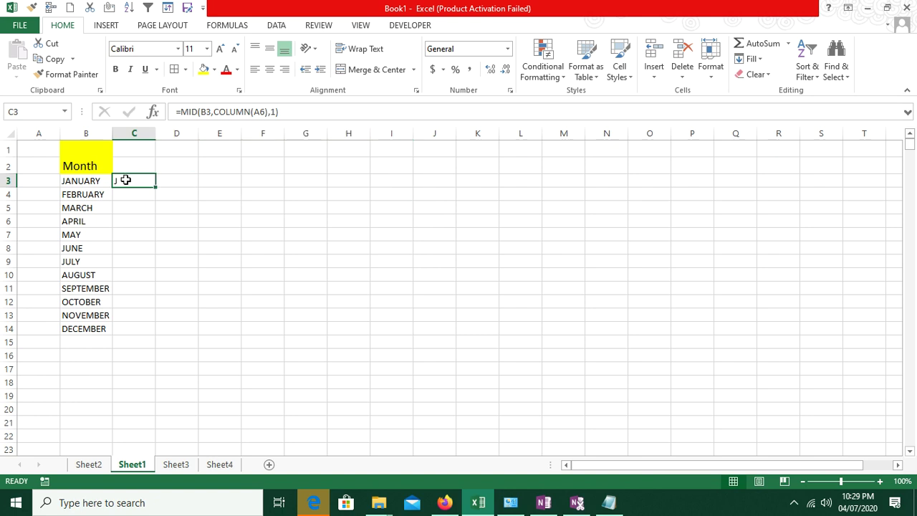
pyautogui.click(177, 183)
# - Lock the column of the text argument in C3 as $B3, and fill the formula across and down to J14
pyautogui.click(140, 184)
pyautogui.click(201, 112)
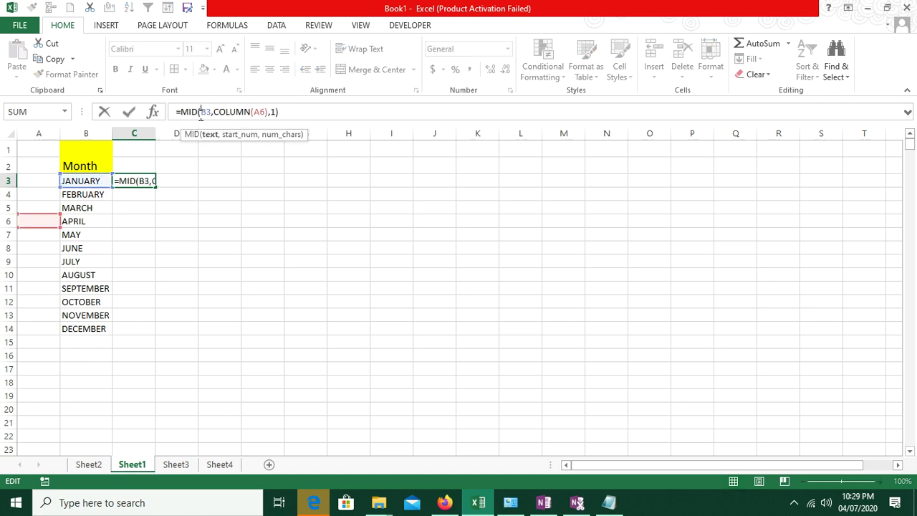
pyautogui.write('$')
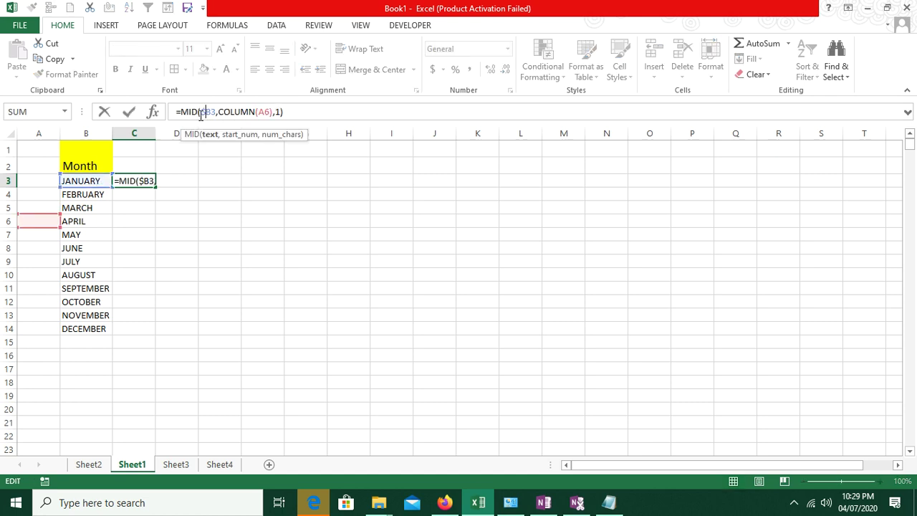
pyautogui.press('Return')
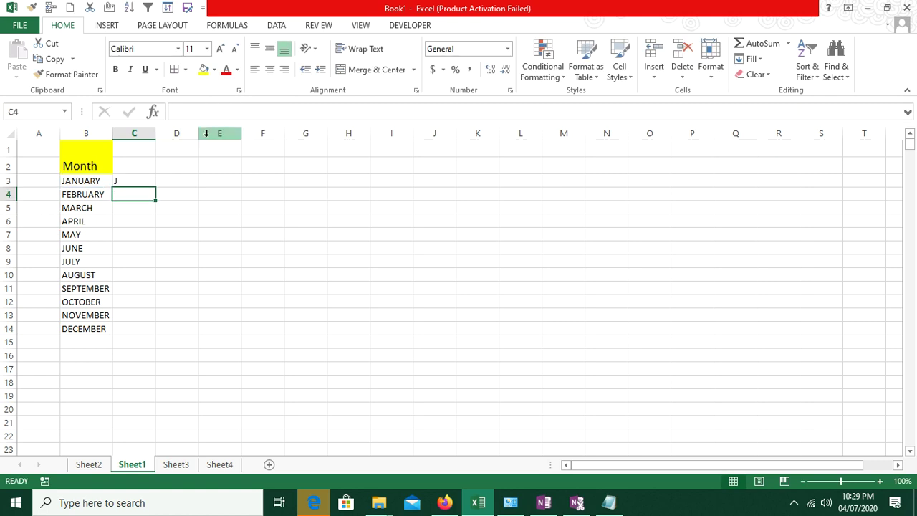
pyautogui.click(142, 180)
pyautogui.moveTo(155, 187); pyautogui.dragTo(469, 335)
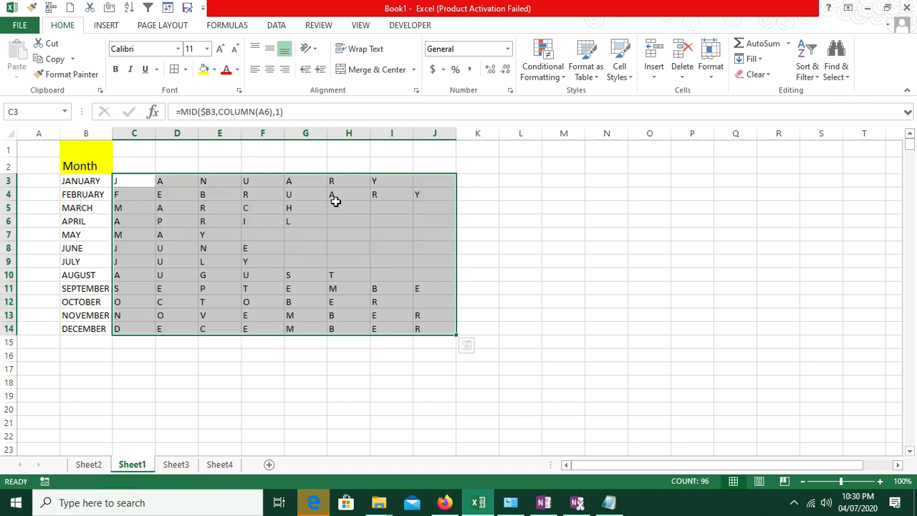
# - Autofit the widths of columns C to J to the single letters, and select C3
pyautogui.click(144, 133)
pyautogui.moveTo(144, 132); pyautogui.dragTo(430, 133)
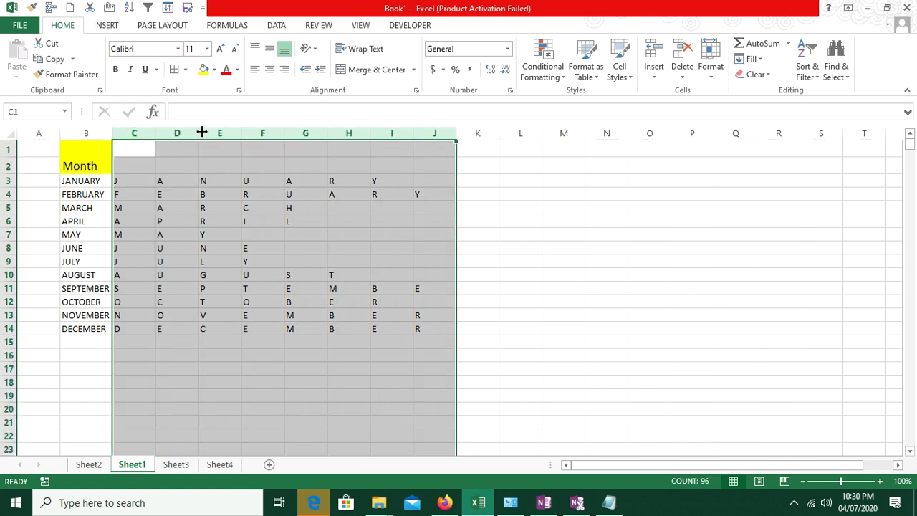
pyautogui.moveTo(200, 132); pyautogui.dragTo(169, 132)
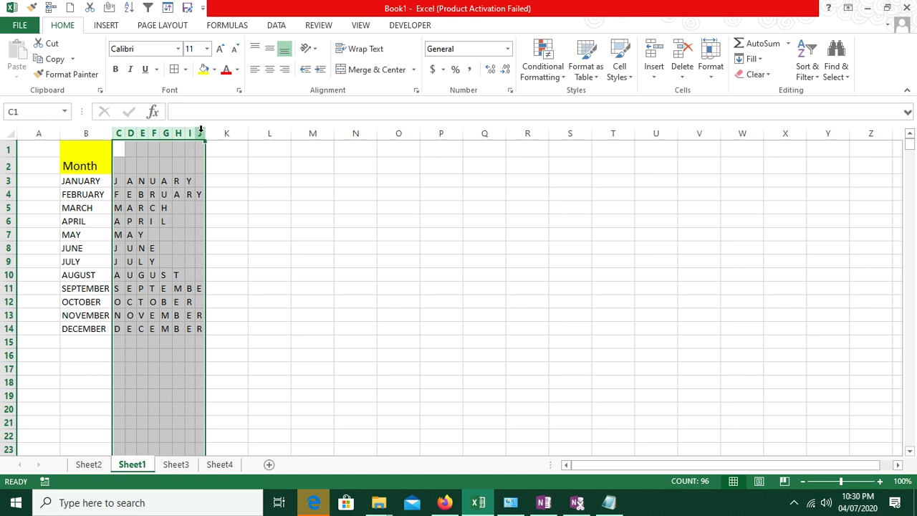
pyautogui.click(120, 179)
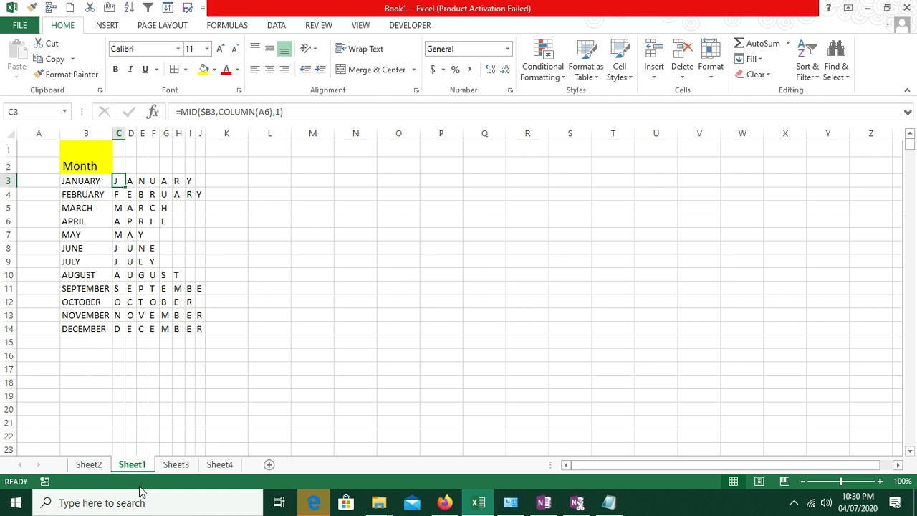
# - Open Sheet3 and examine the underscore separating the month from the weekday in the text of B3
pyautogui.click(173, 465)
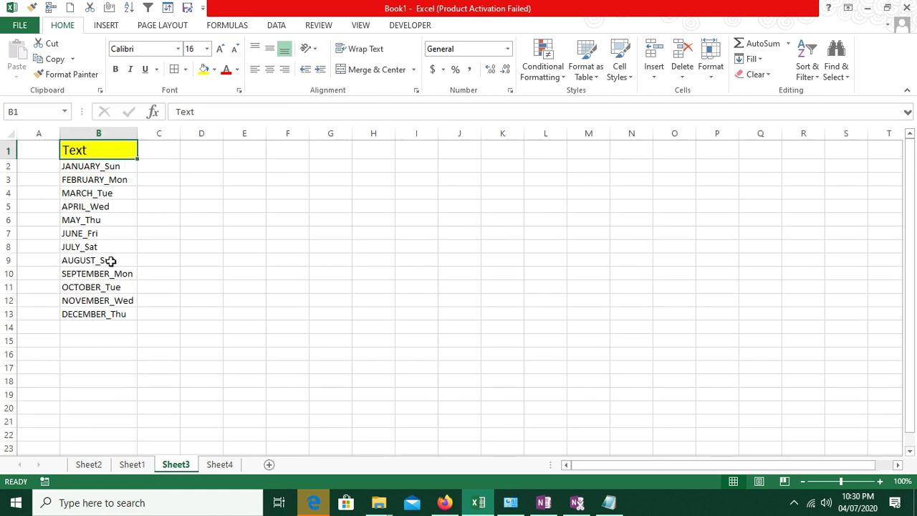
pyautogui.click(104, 180)
pyautogui.click(225, 112)
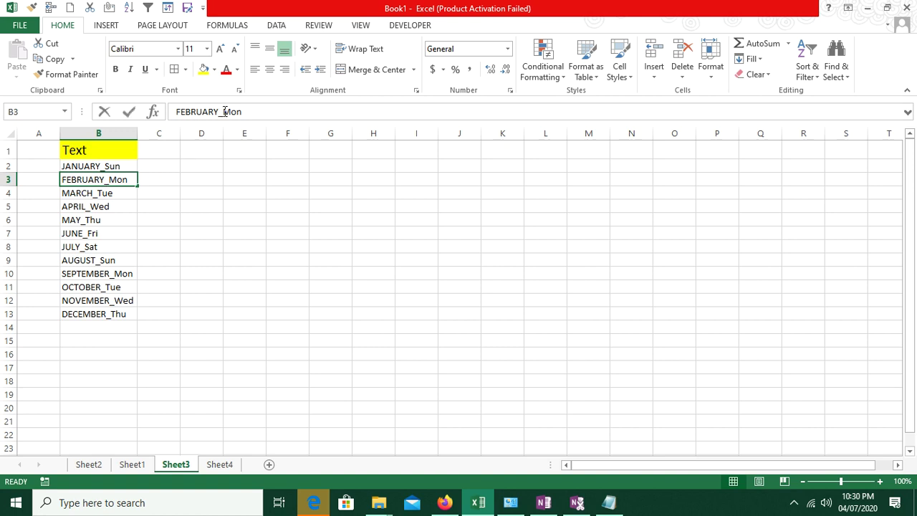
pyautogui.click(221, 112)
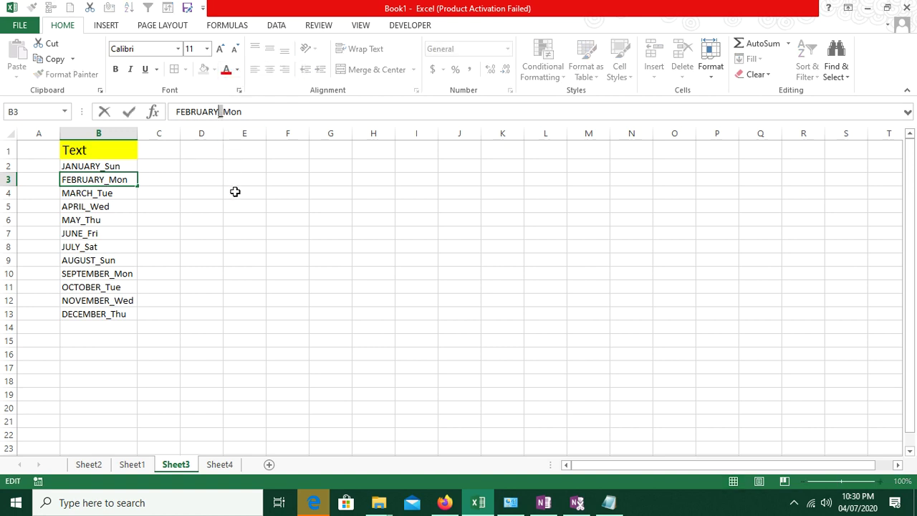
pyautogui.press('Return')
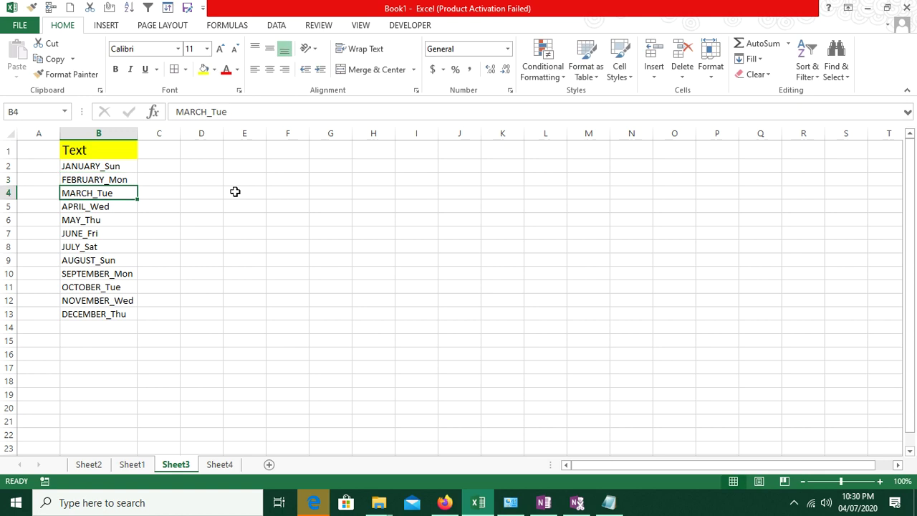
# - Split column B of Sheet3 into months and weekdays with Text to Columns, delimited by an underscore, with $B$1 as the destination
pyautogui.moveTo(115, 134); pyautogui.dragTo(227, 166)
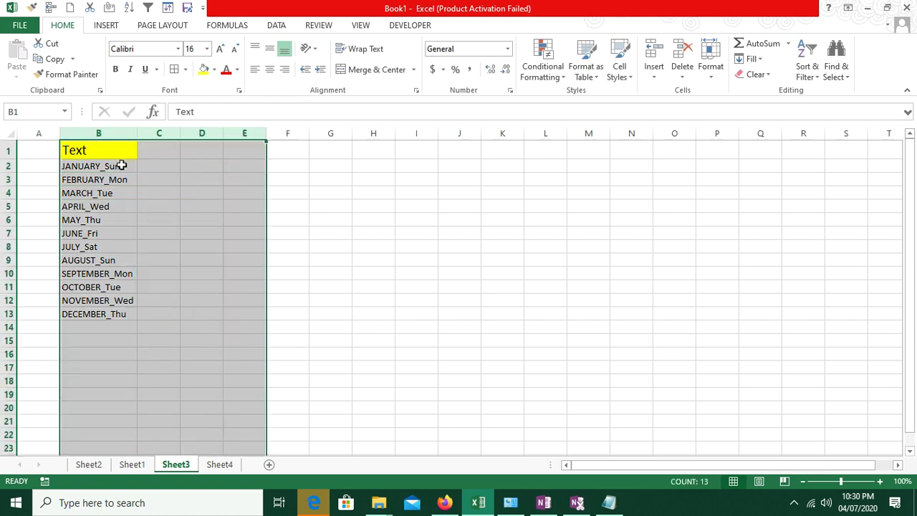
pyautogui.click(145, 327)
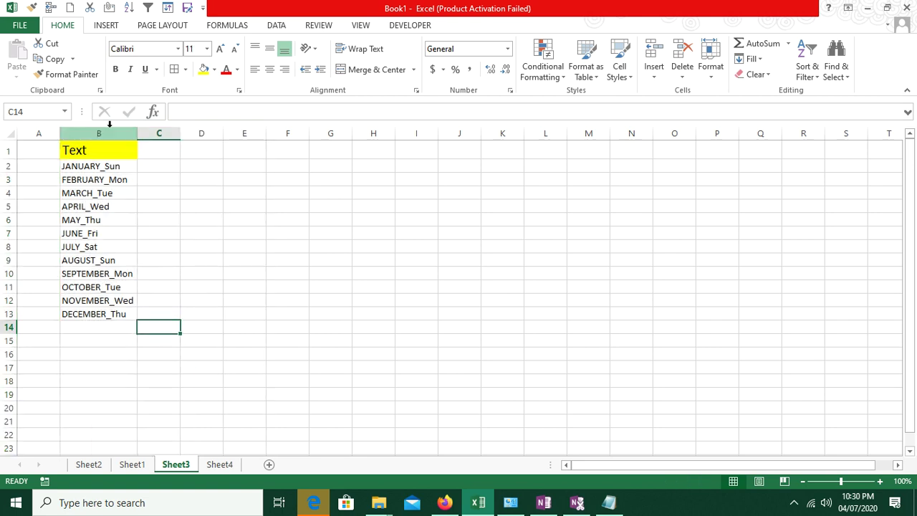
pyautogui.click(104, 133)
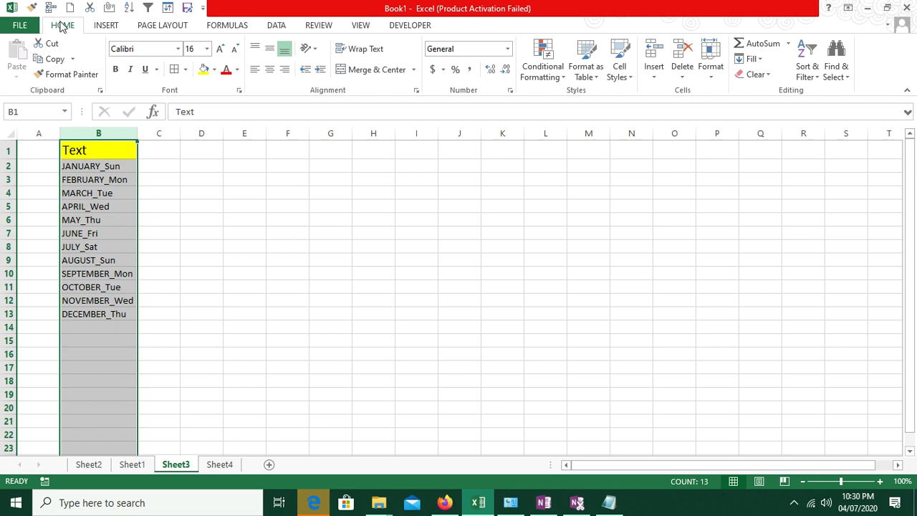
pyautogui.click(275, 26)
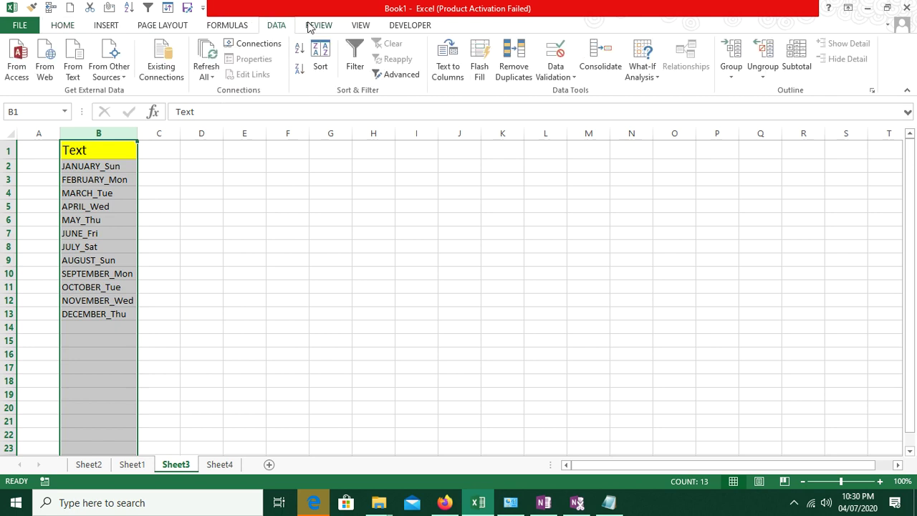
pyautogui.click(447, 59)
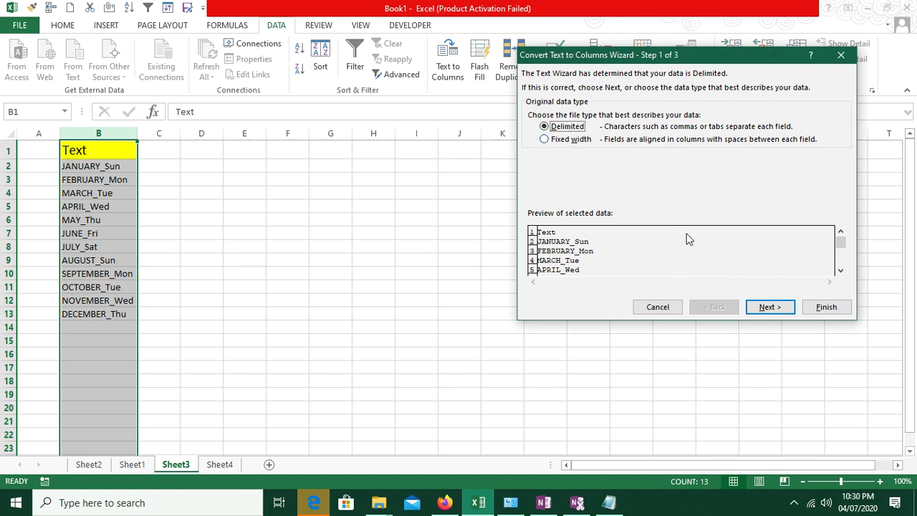
pyautogui.click(750, 308)
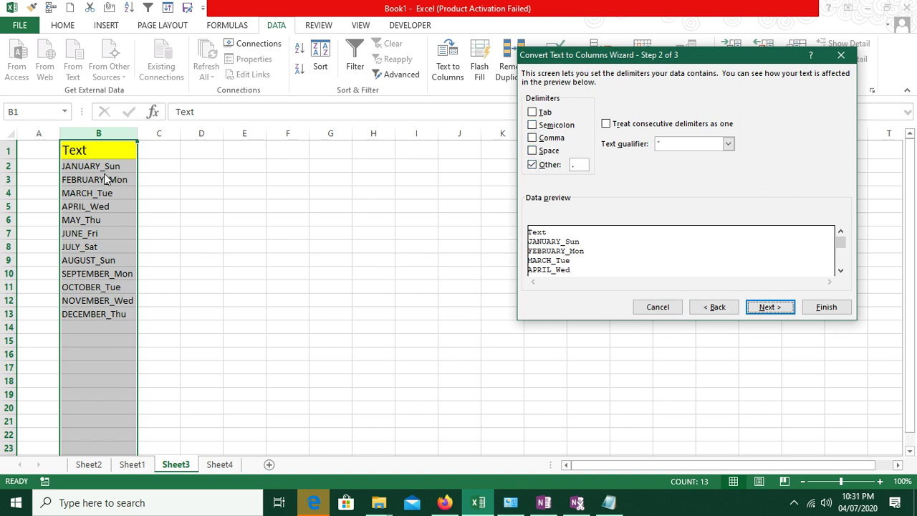
pyautogui.click(577, 164)
pyautogui.write('_')
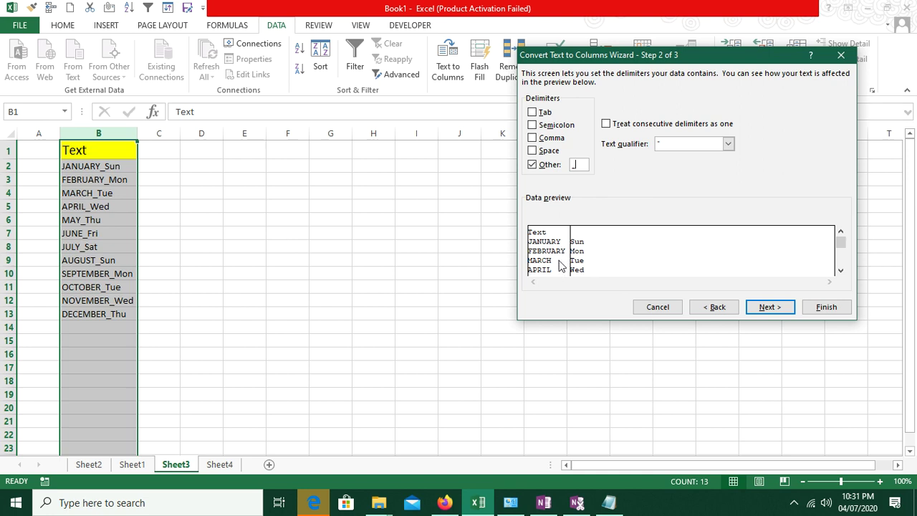
pyautogui.click(750, 309)
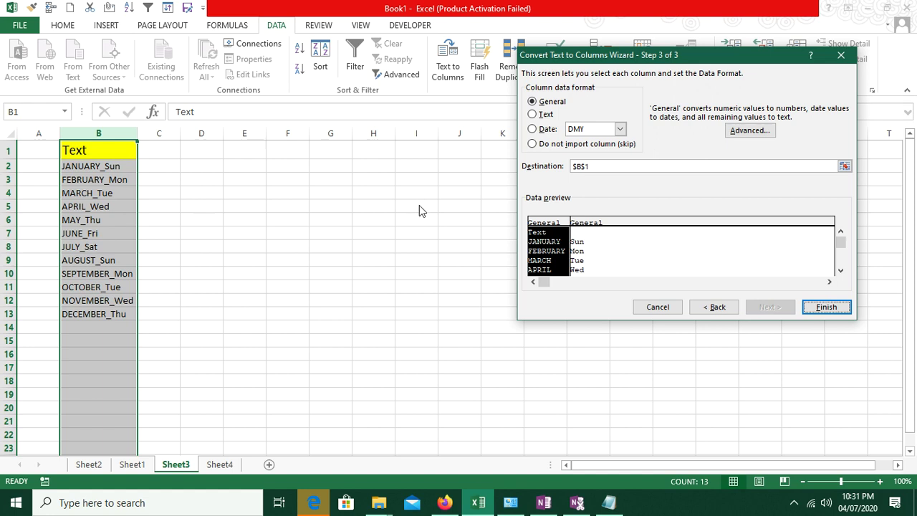
pyautogui.click(831, 308)
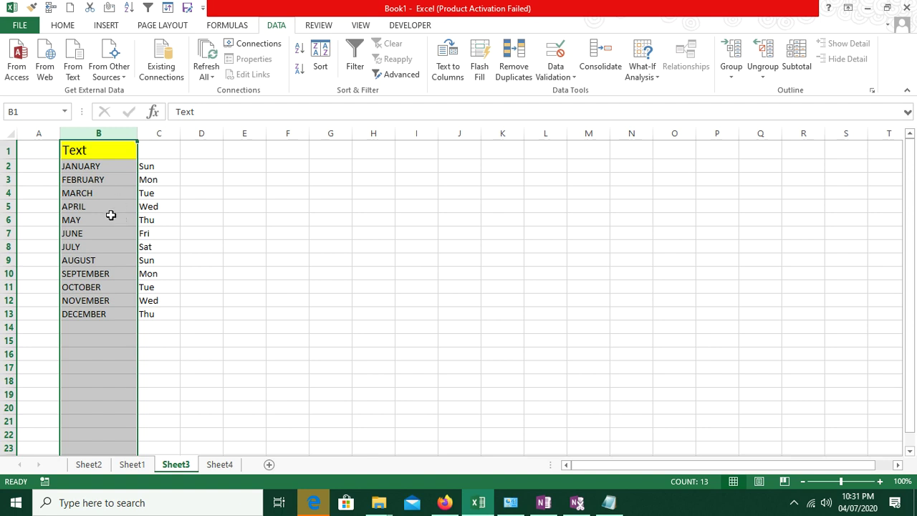
# - Examine the Space and Other delimiter options of Text to Columns for column B, and close the wizard without splitting
pyautogui.click(440, 57)
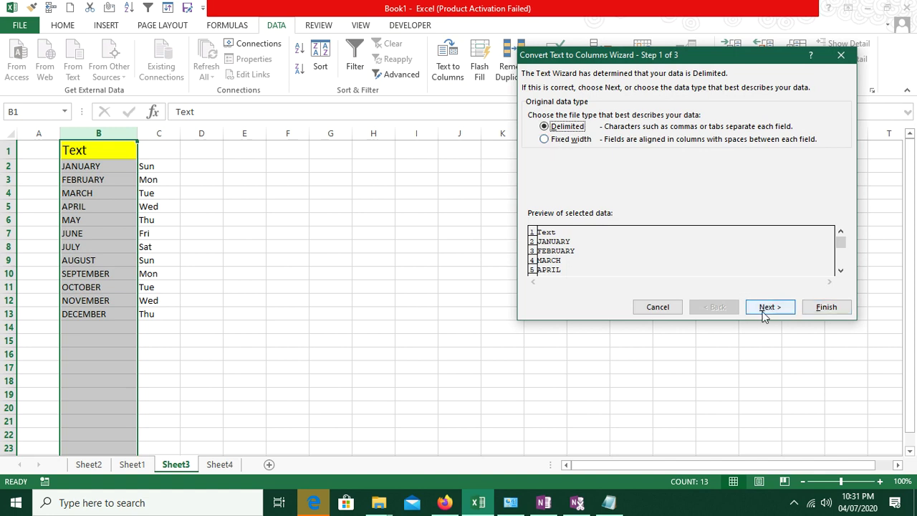
pyautogui.click(765, 308)
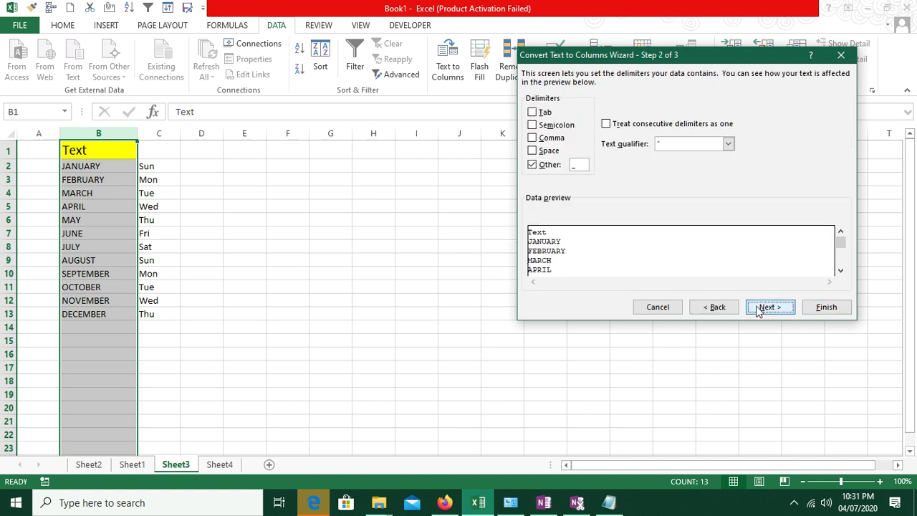
pyautogui.click(532, 152)
pyautogui.click(532, 152)
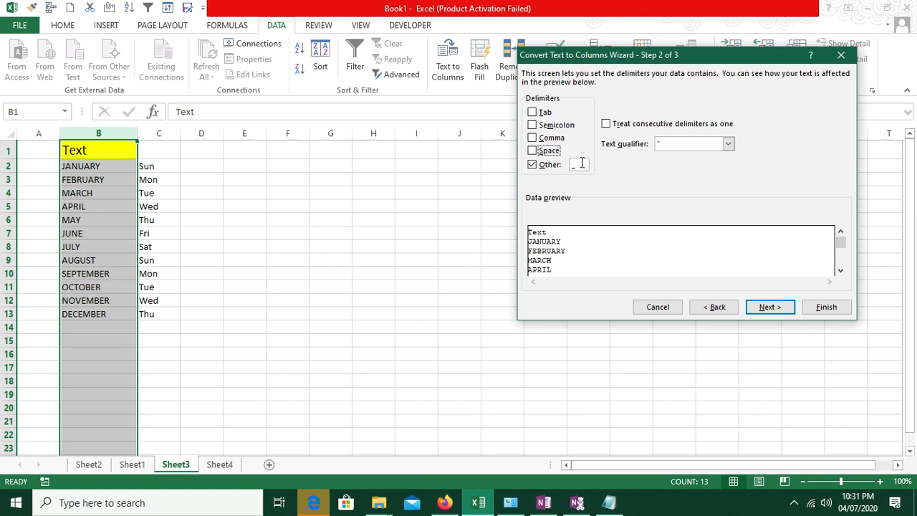
pyautogui.click(581, 164)
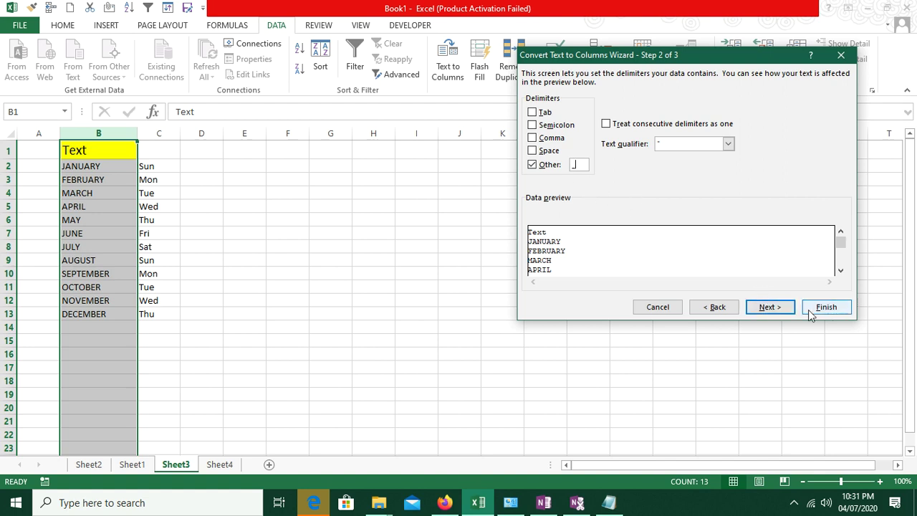
pyautogui.click(838, 55)
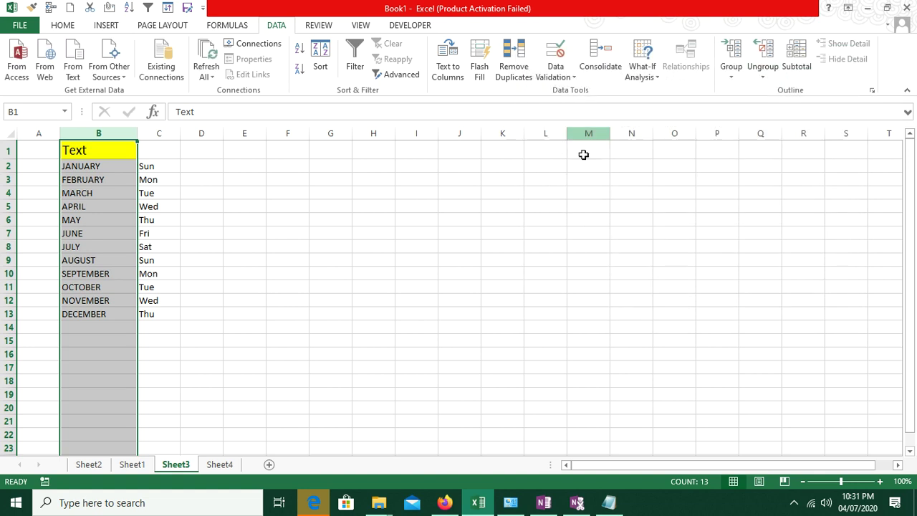
# - Open Sheet4, try writing the first date with slashes in D2 as 01/09/2014, and clear the cell
pyautogui.click(220, 464)
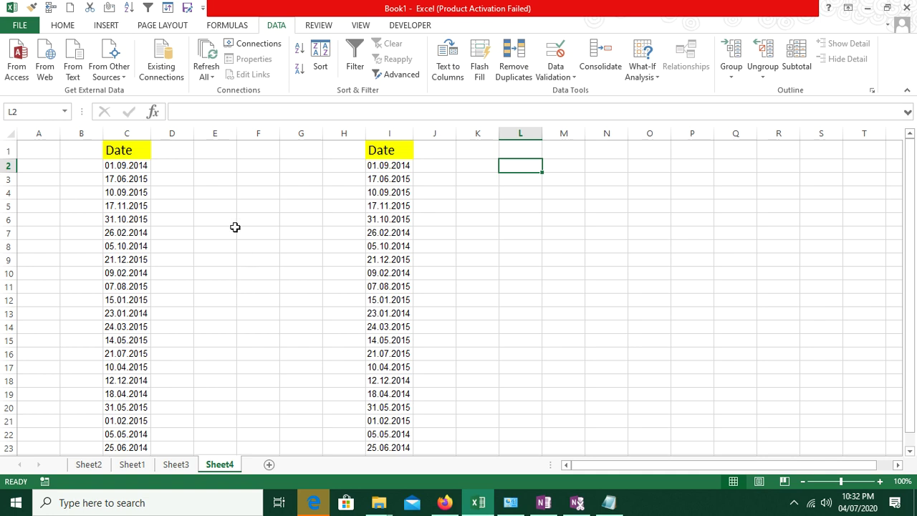
pyautogui.click(185, 168)
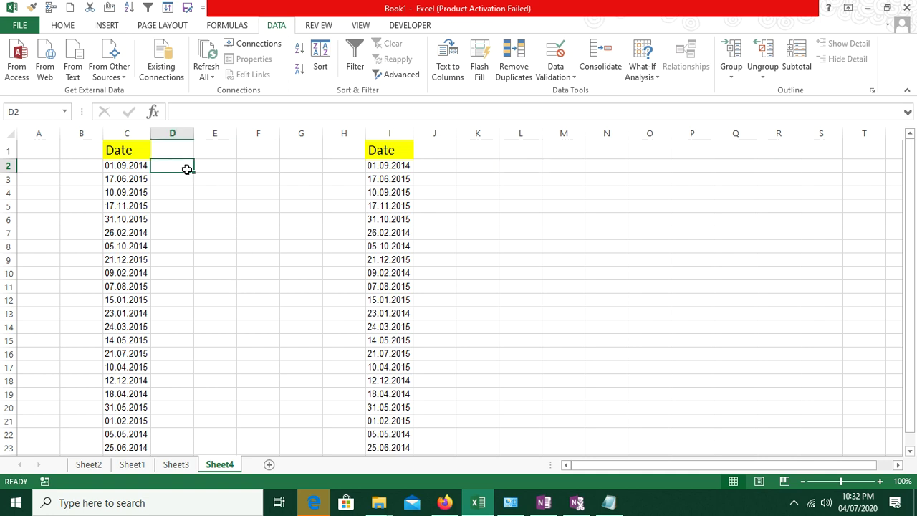
pyautogui.write('01')
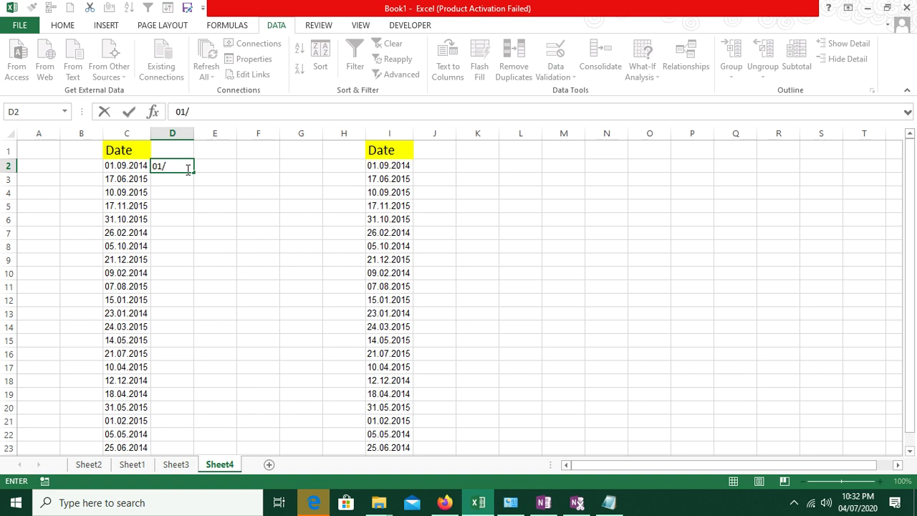
pyautogui.write('/09/2014')
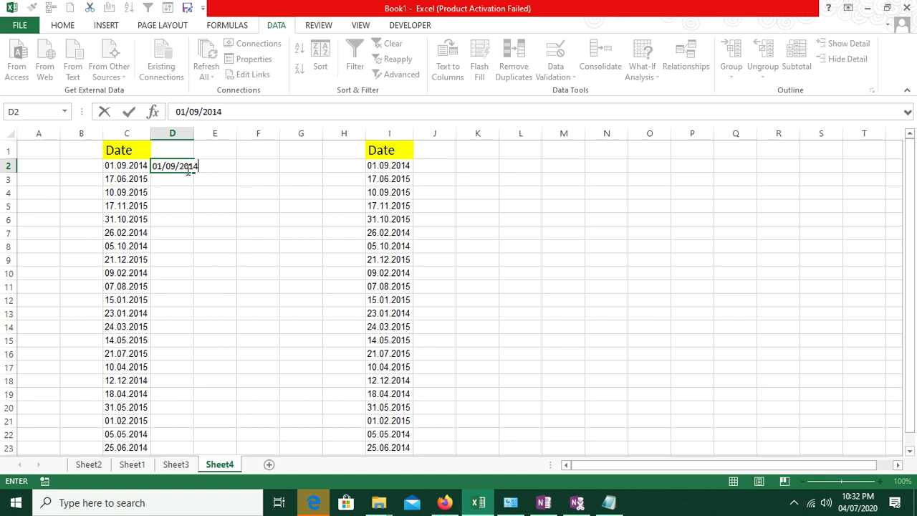
pyautogui.hotkey('ctrl', 'Return')
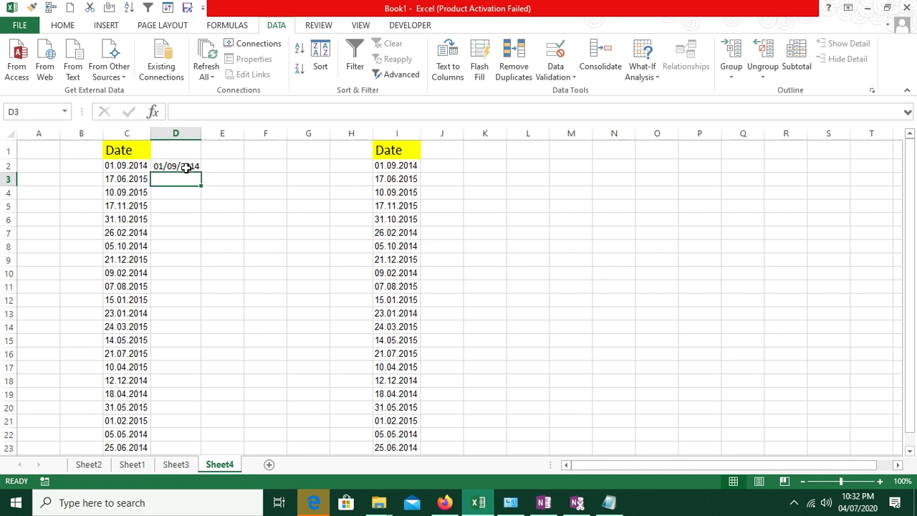
pyautogui.press('Delete')
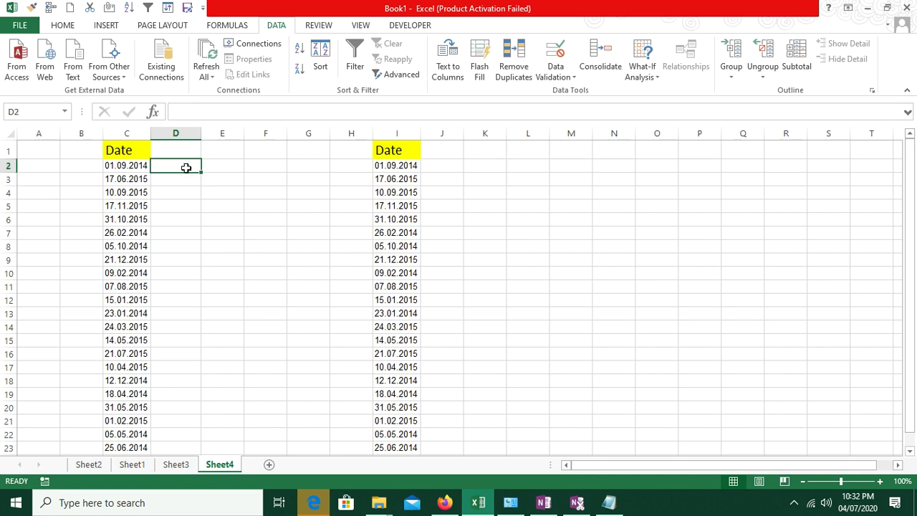
pyautogui.click(128, 134)
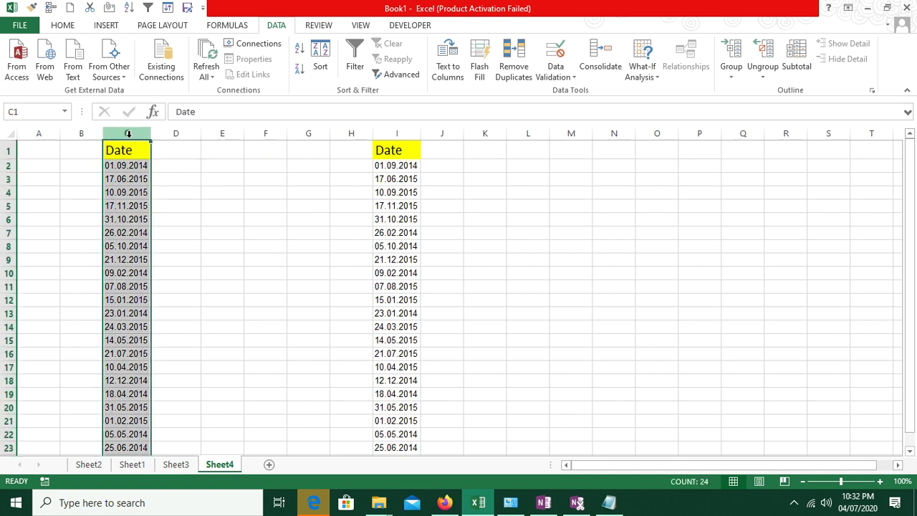
pyautogui.click(445, 60)
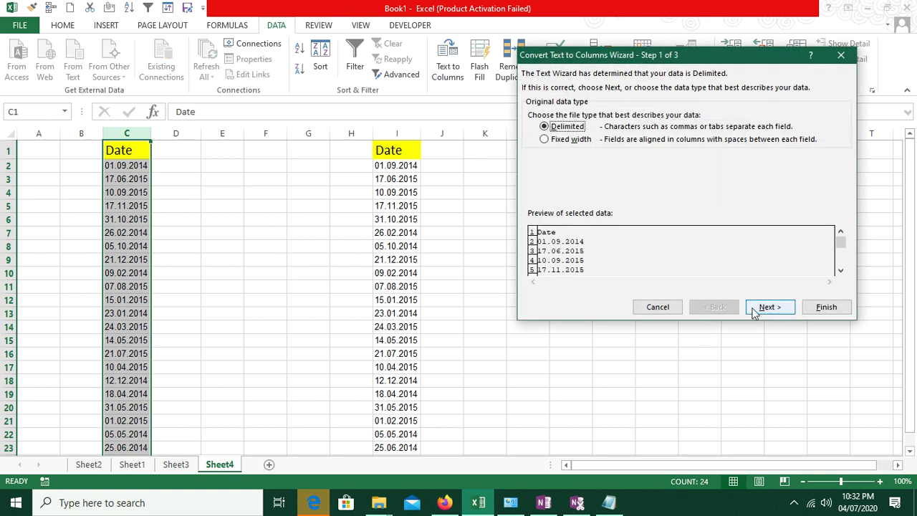
pyautogui.click(755, 311)
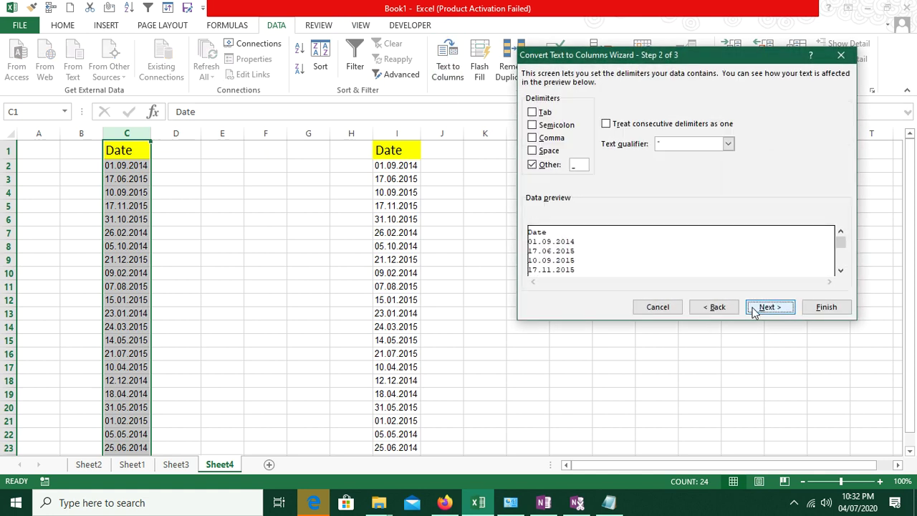
pyautogui.click(694, 308)
pyautogui.click(559, 139)
pyautogui.click(761, 307)
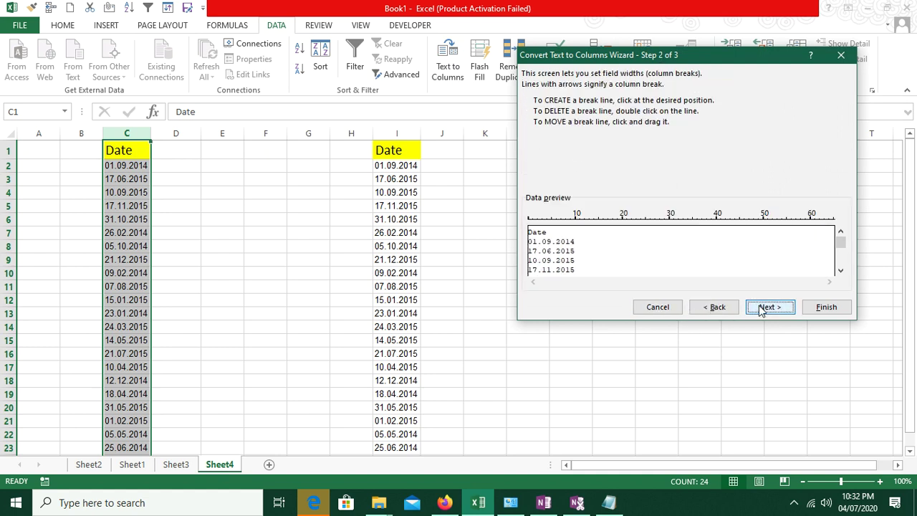
pyautogui.click(716, 308)
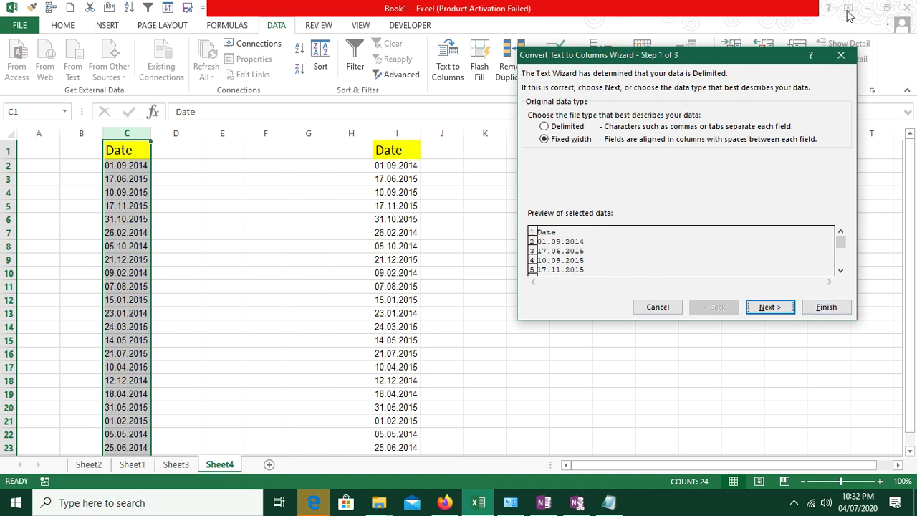
pyautogui.click(841, 56)
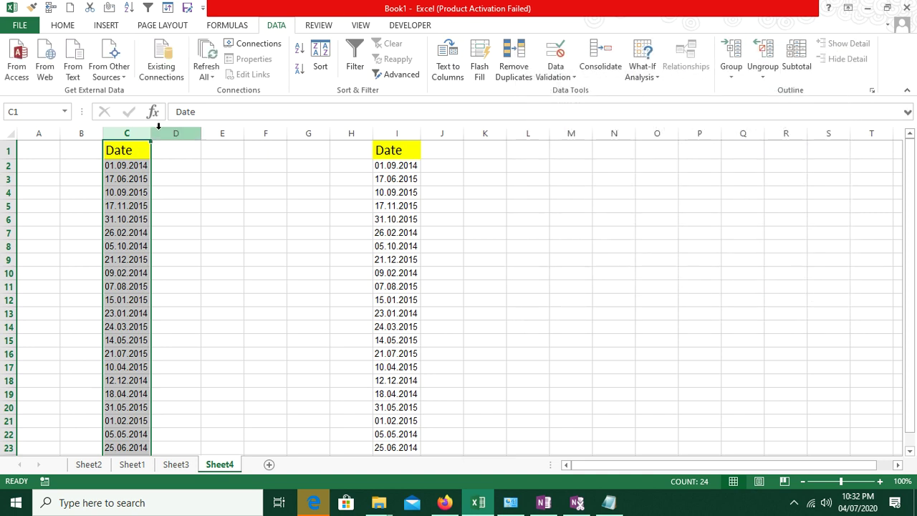
# - Replace all dots with slashes in the dates of column C
pyautogui.hotkey('ctrl', 'h')
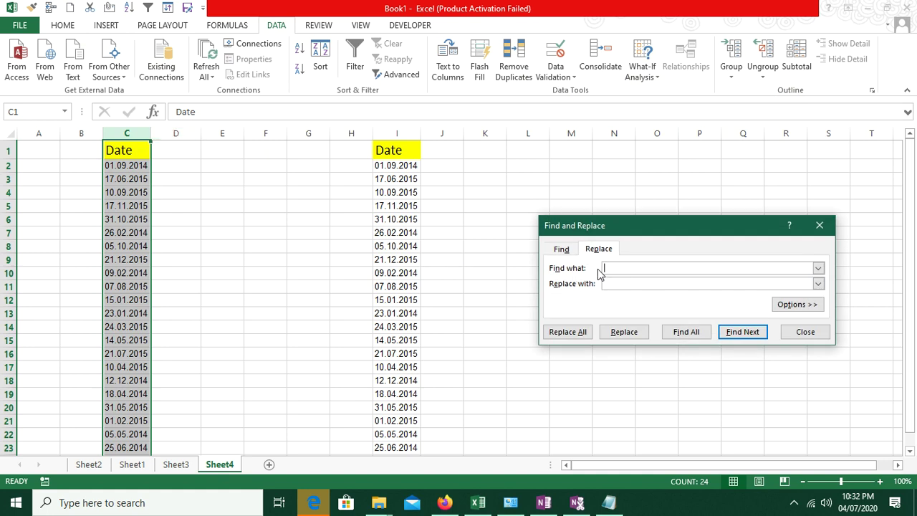
pyautogui.write('.')
pyautogui.click(563, 332)
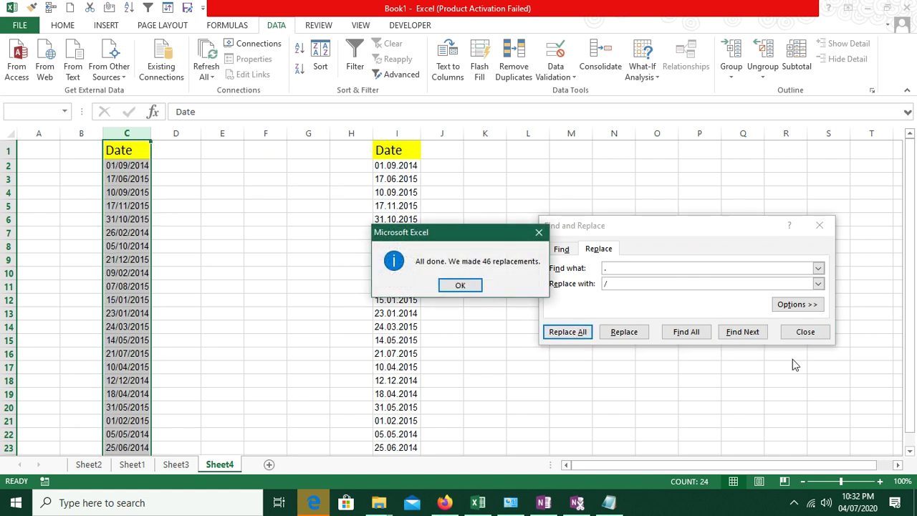
pyautogui.click(460, 285)
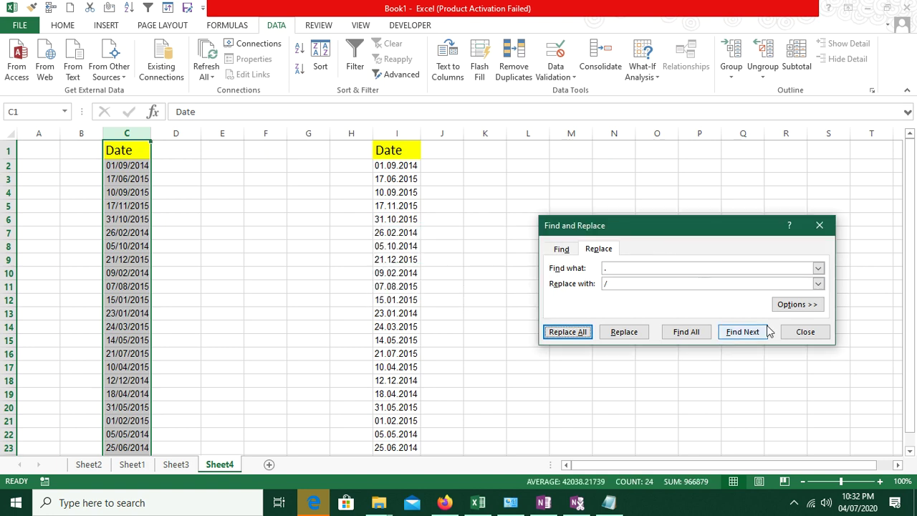
pyautogui.click(787, 332)
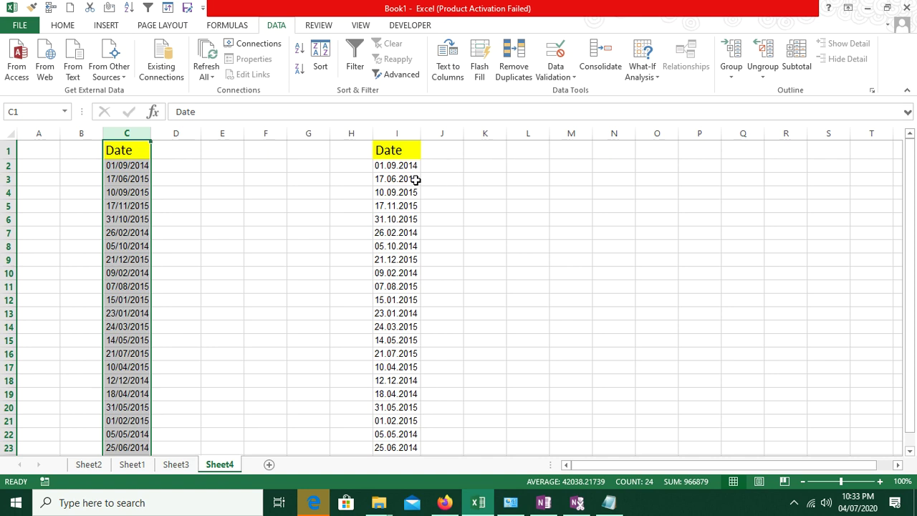
# - Split the dates in column I into day, month and year with Text to Columns, delimited by a dot, with $I$1 as the destination
pyautogui.click(396, 130)
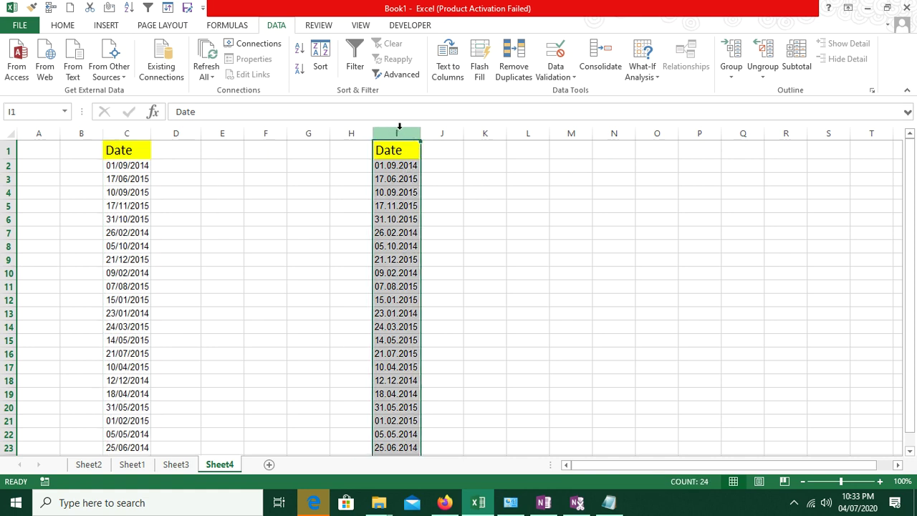
pyautogui.click(441, 59)
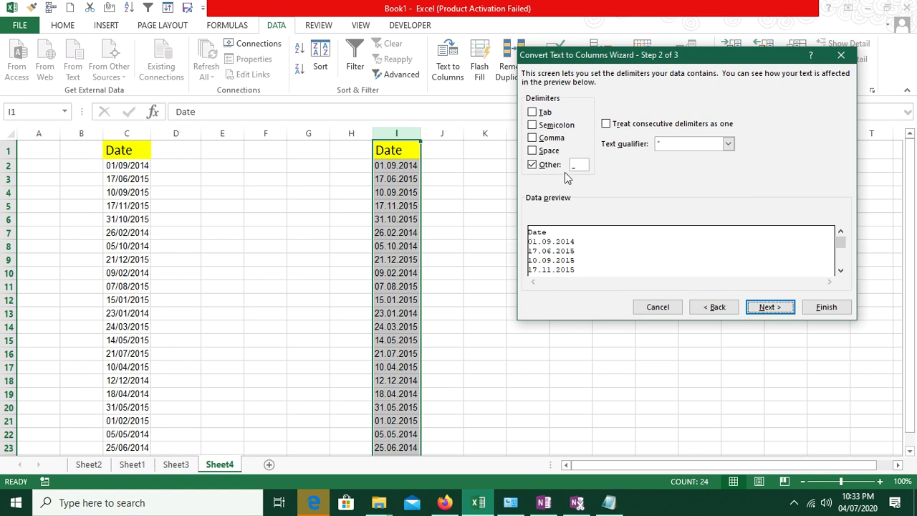
pyautogui.click(580, 165)
pyautogui.write('.')
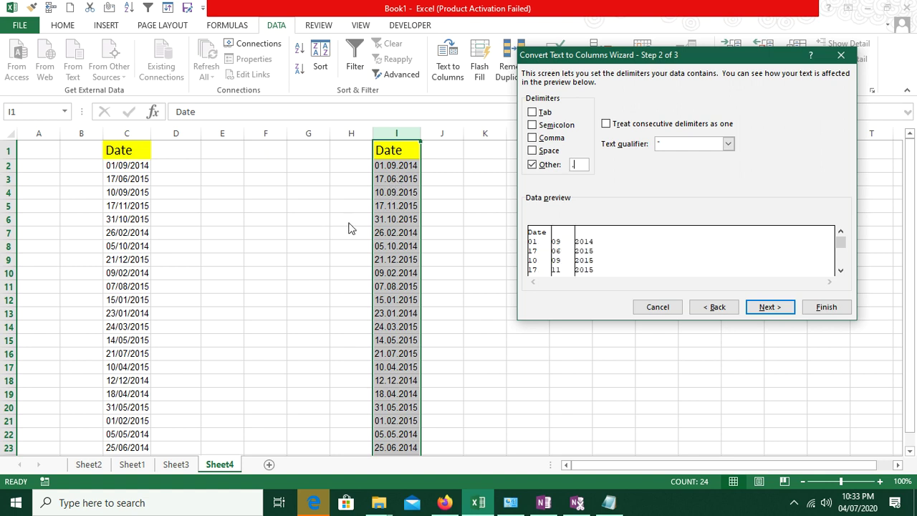
pyautogui.click(767, 308)
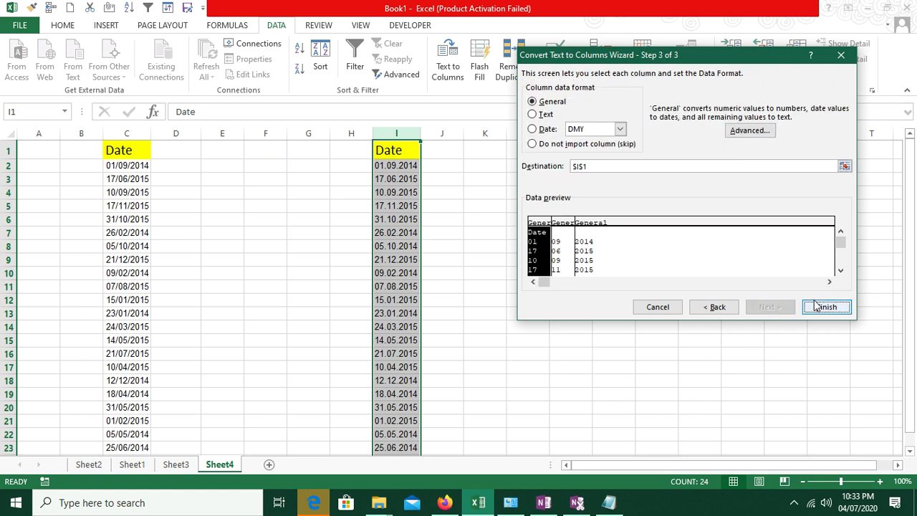
pyautogui.click(825, 307)
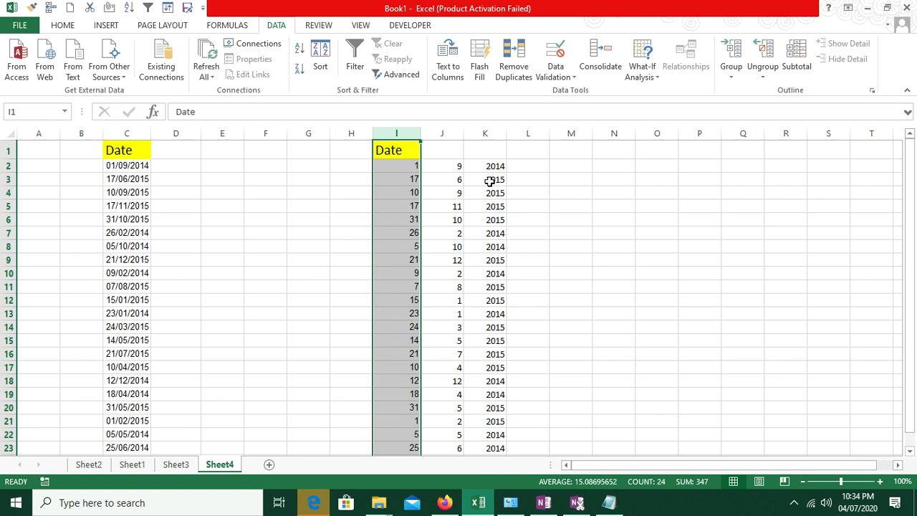
# - Review the split letters on Sheet1 and the split months and weekdays on Sheet3, and return to Sheet4
pyautogui.click(176, 466)
pyautogui.click(148, 466)
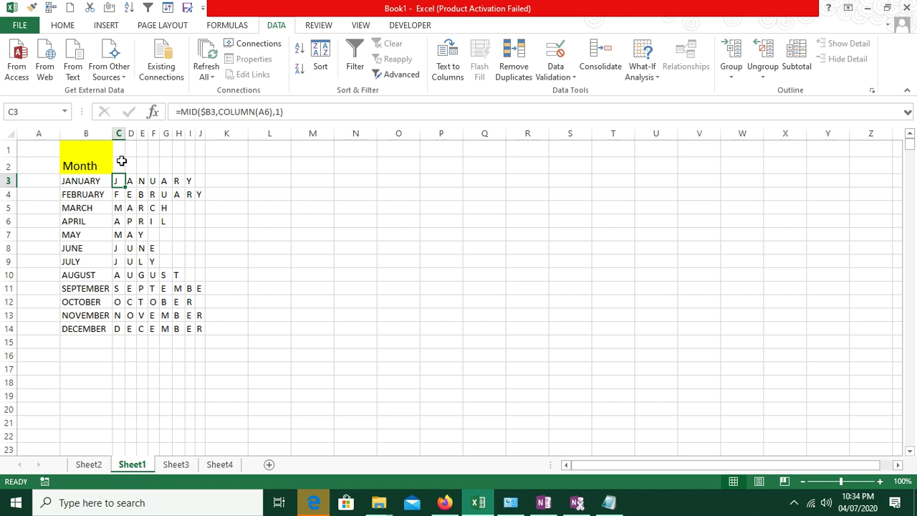
pyautogui.click(175, 464)
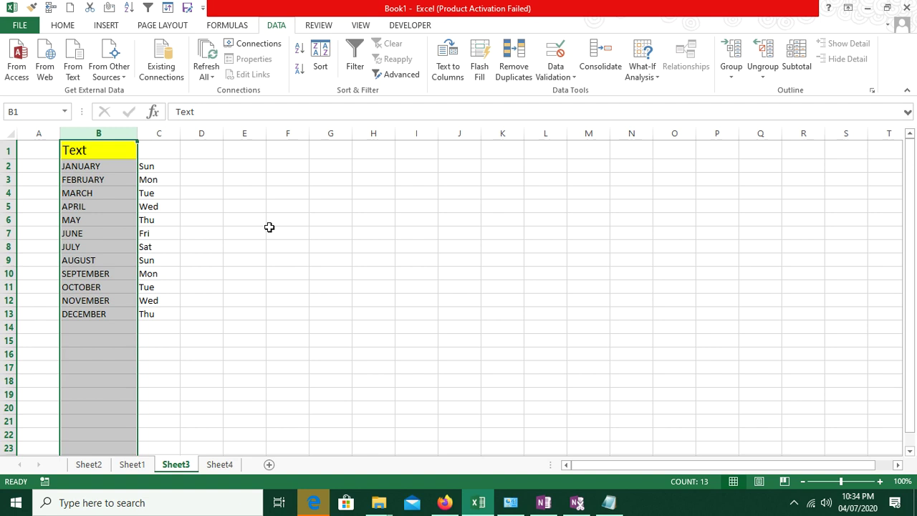
pyautogui.click(217, 464)
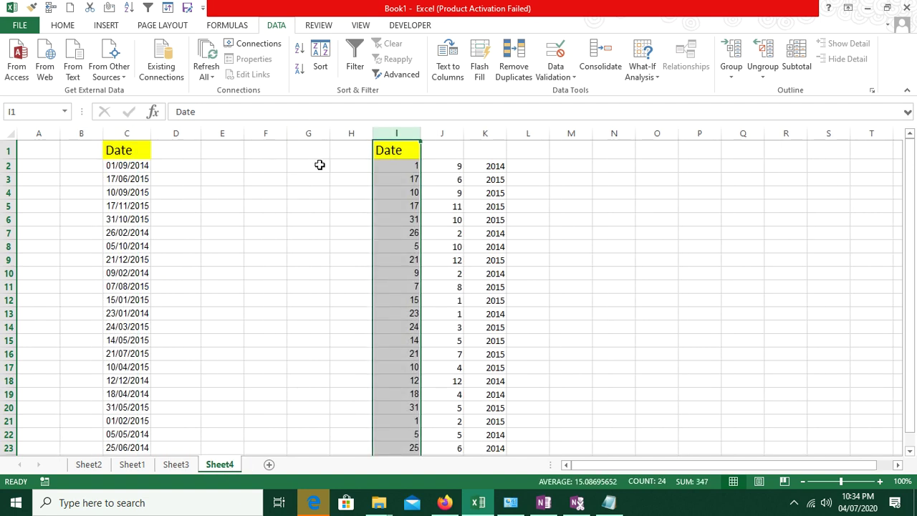